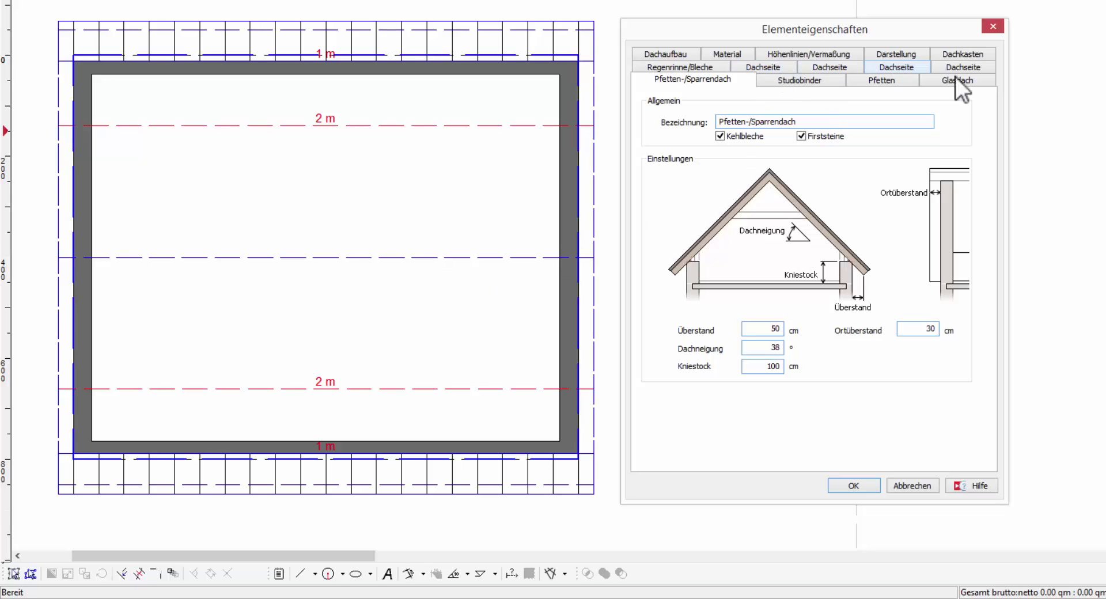
Review all five roof sides (30 cm gables, 50 cm/38°/100 cm eaves), ending on the first side
left_click(780, 68)
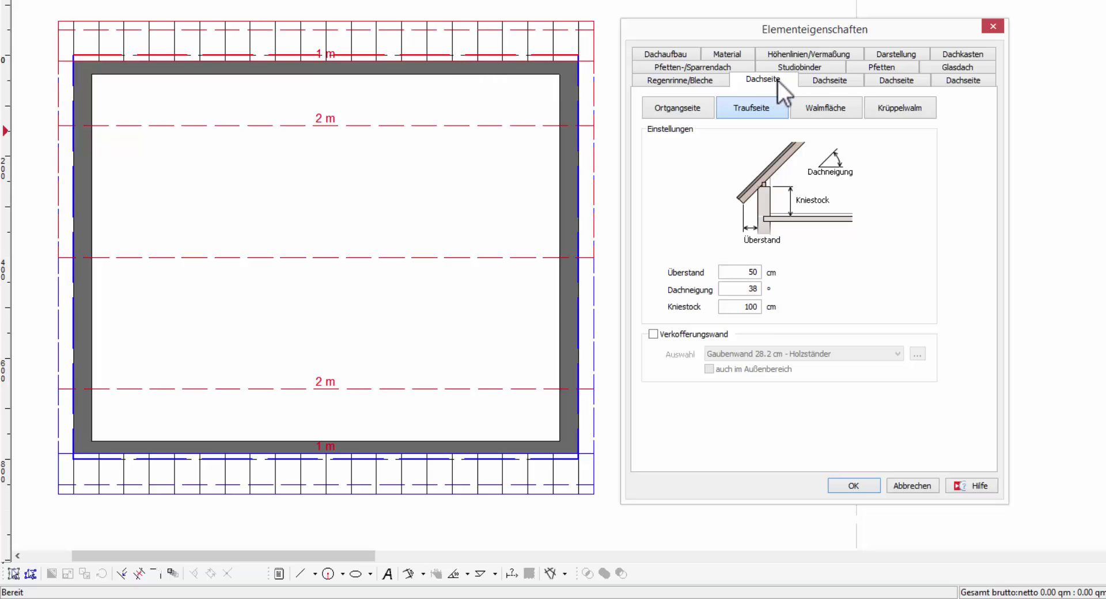
left_click(821, 80)
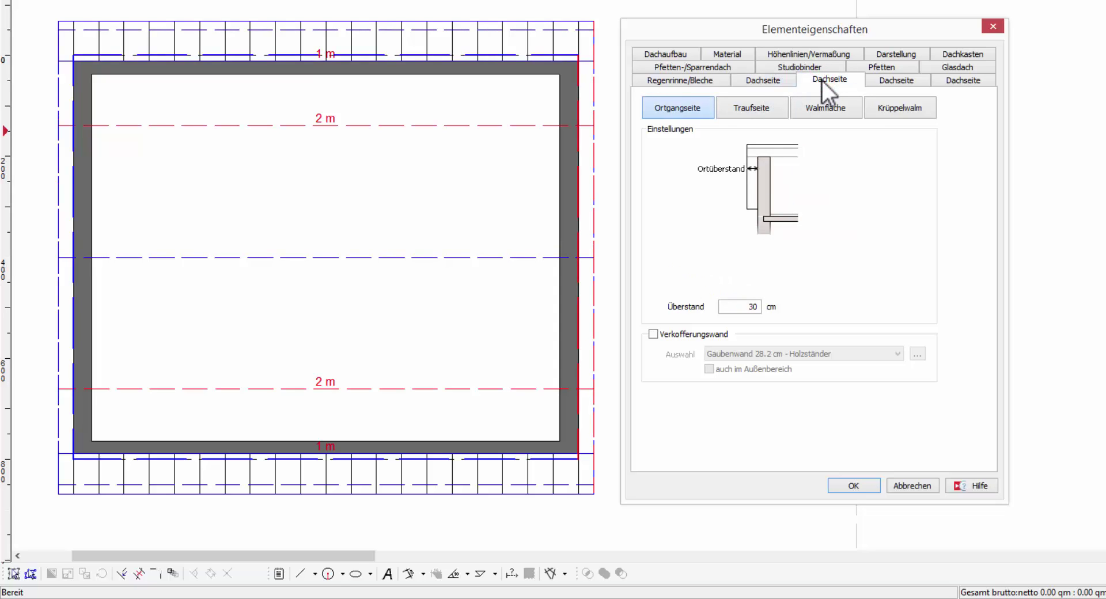
left_click(896, 80)
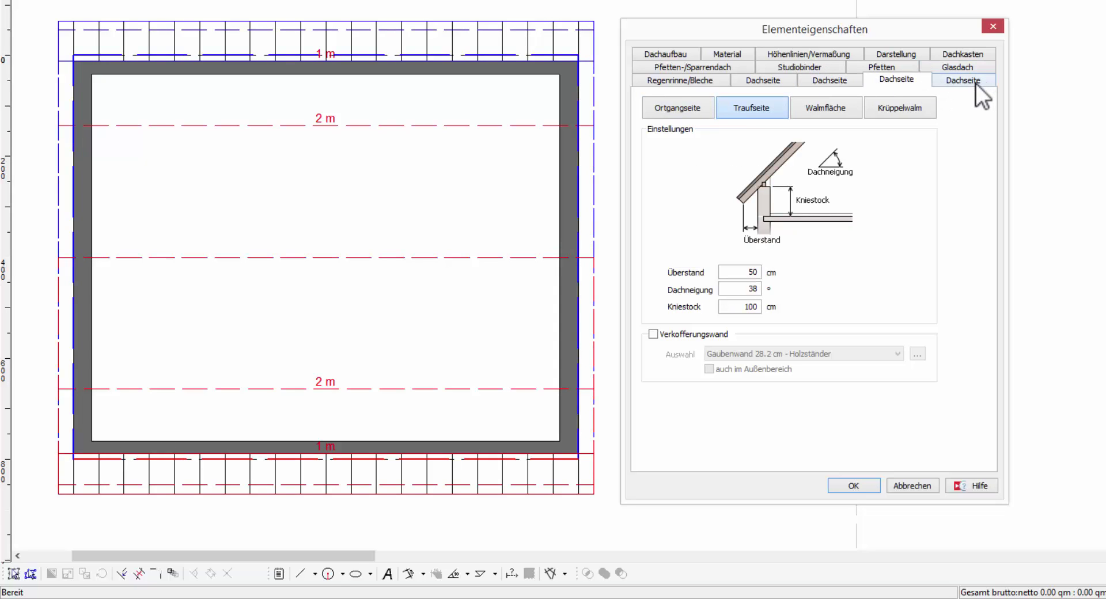
left_click(976, 84)
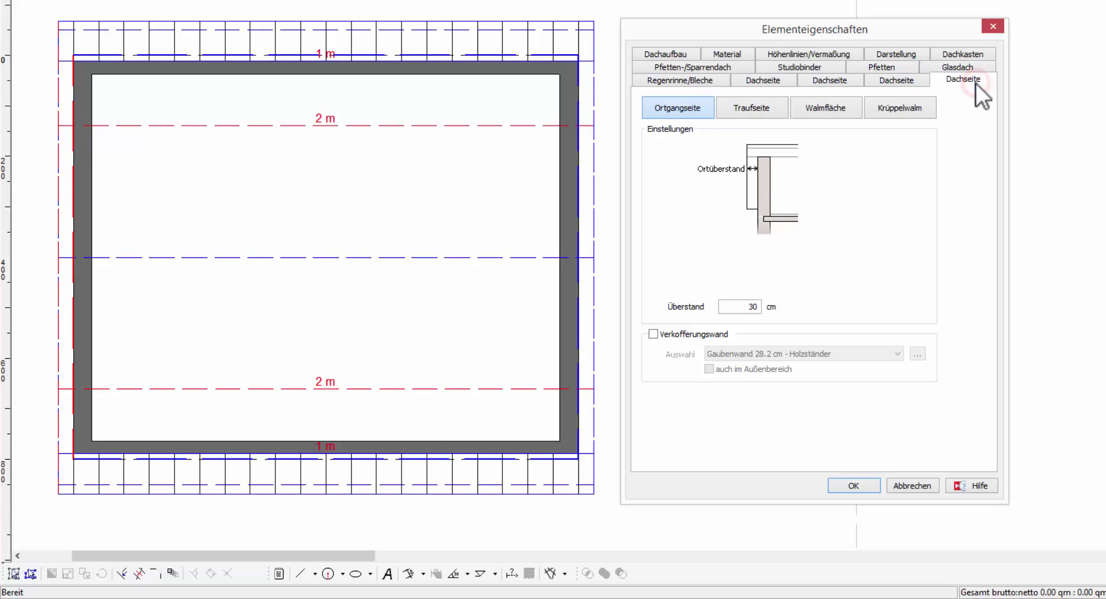
left_click(908, 82)
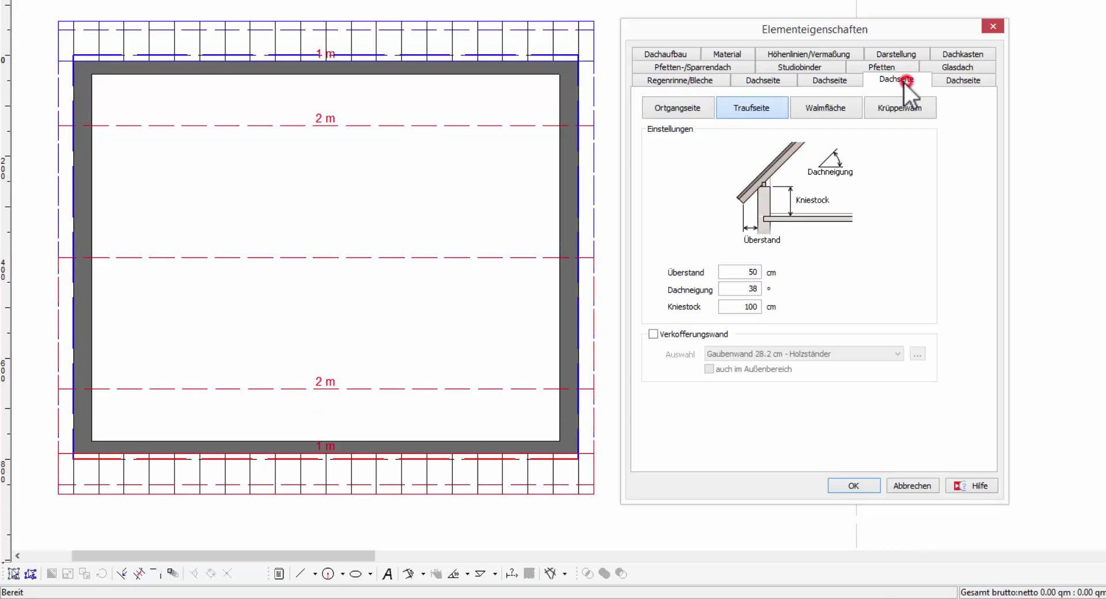
left_click(831, 83)
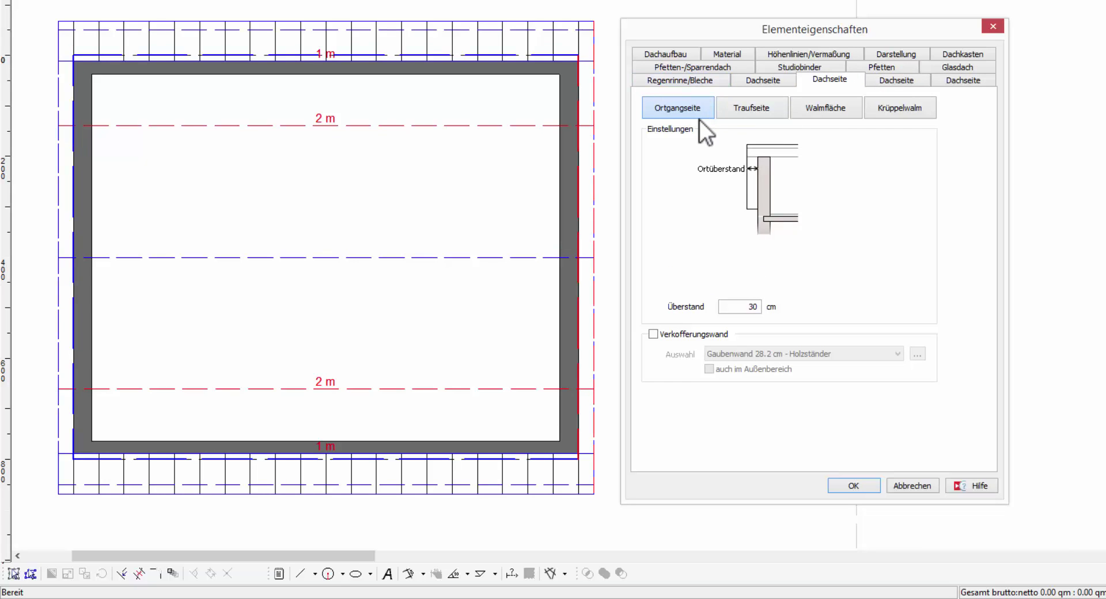
left_click(773, 83)
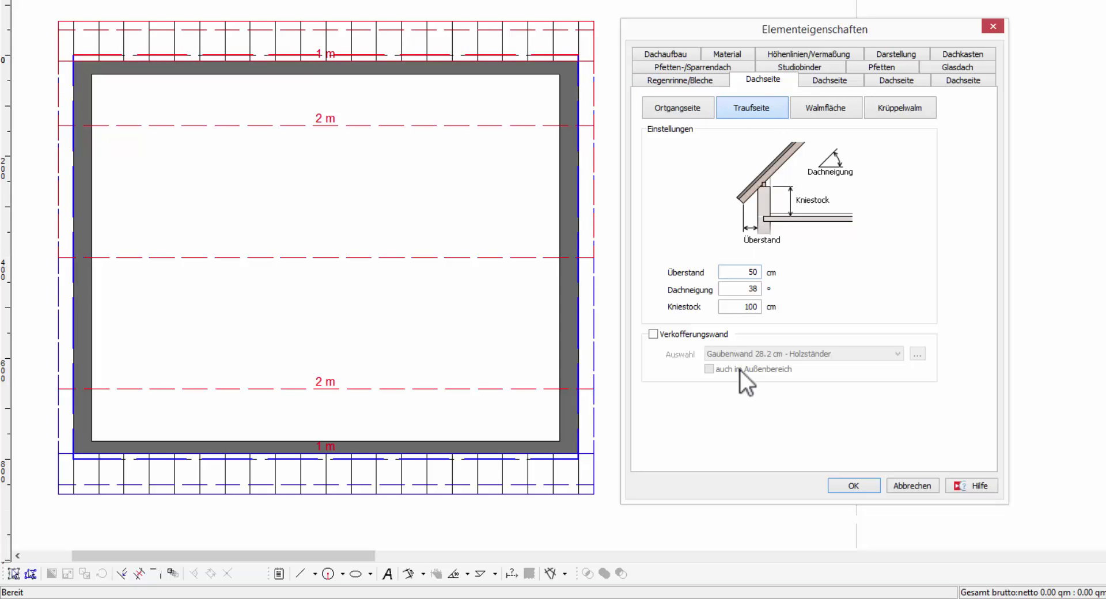
Change the first roof side from eaves to Ortgangseite (gable) with 50 cm overhang and confirm
double_click(736, 272)
double_click(742, 289)
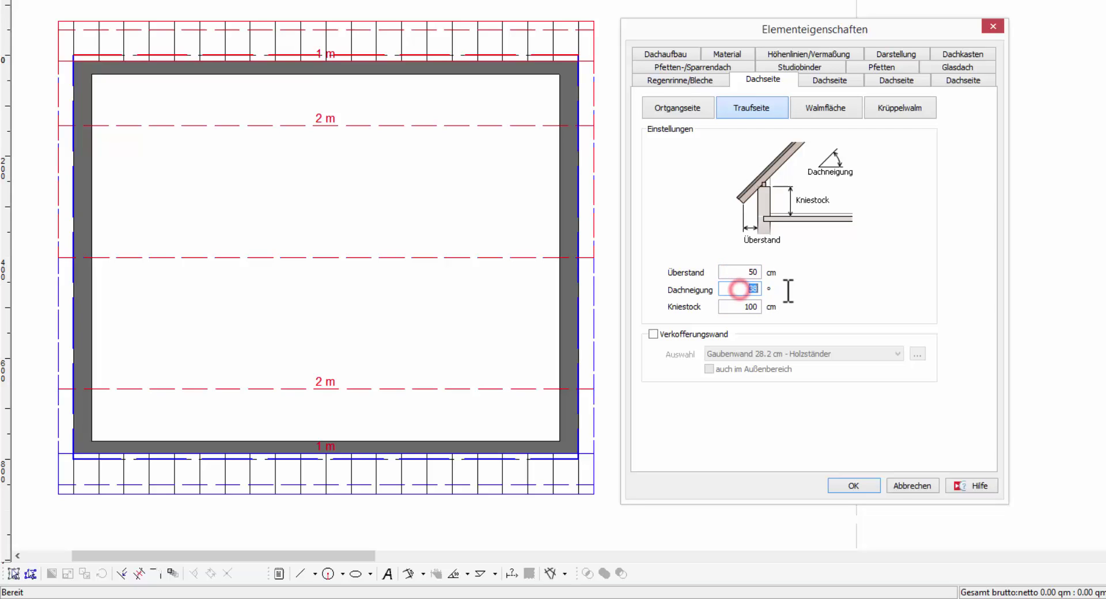
left_click(740, 300)
left_click(689, 113)
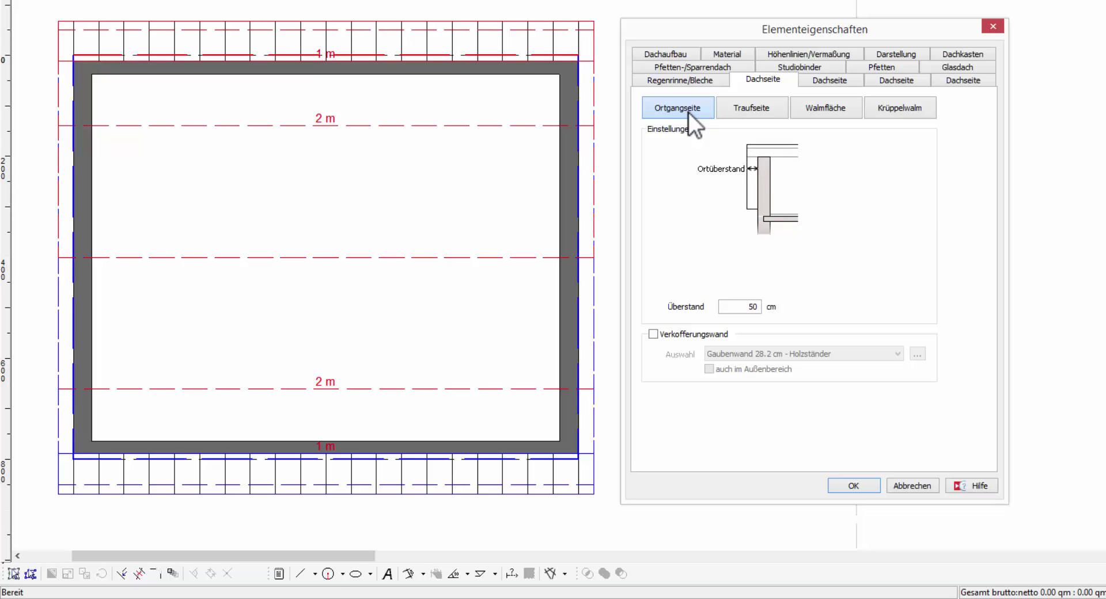
left_click(829, 109)
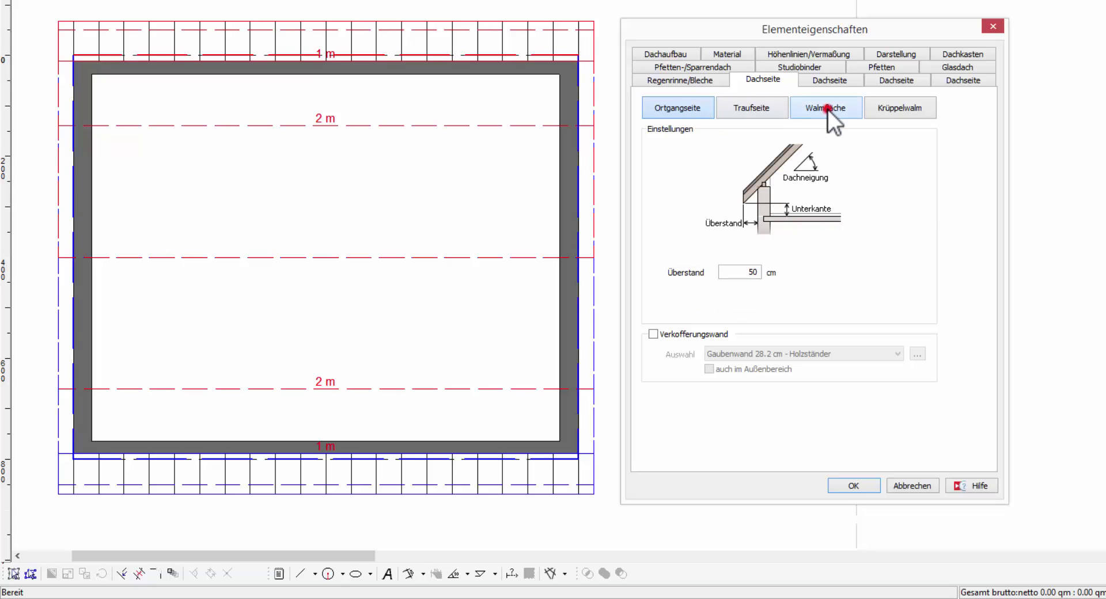
left_click(891, 110)
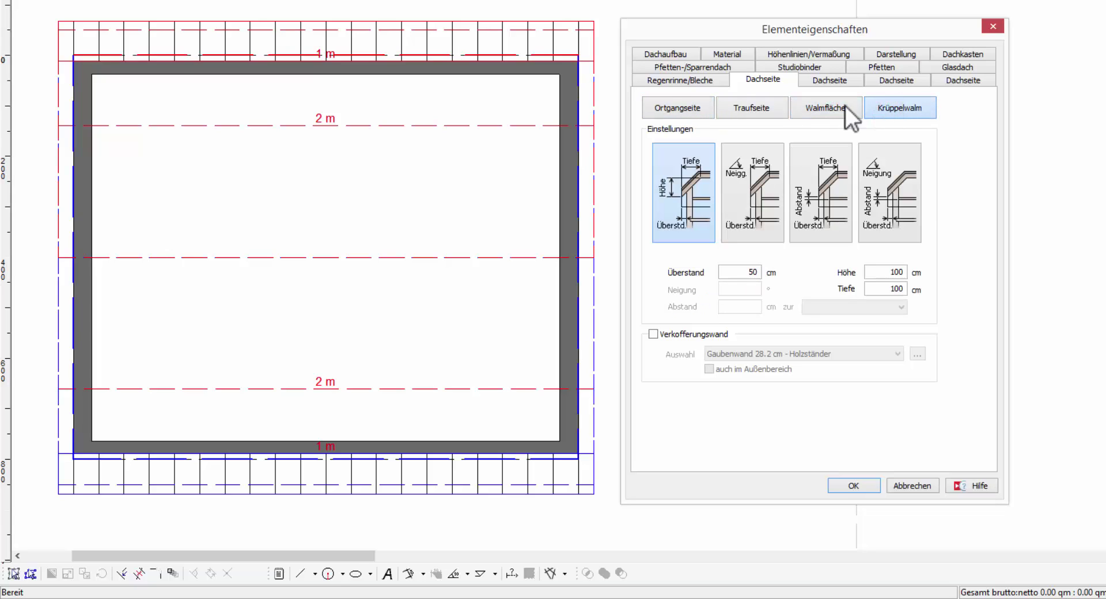
left_click(665, 112)
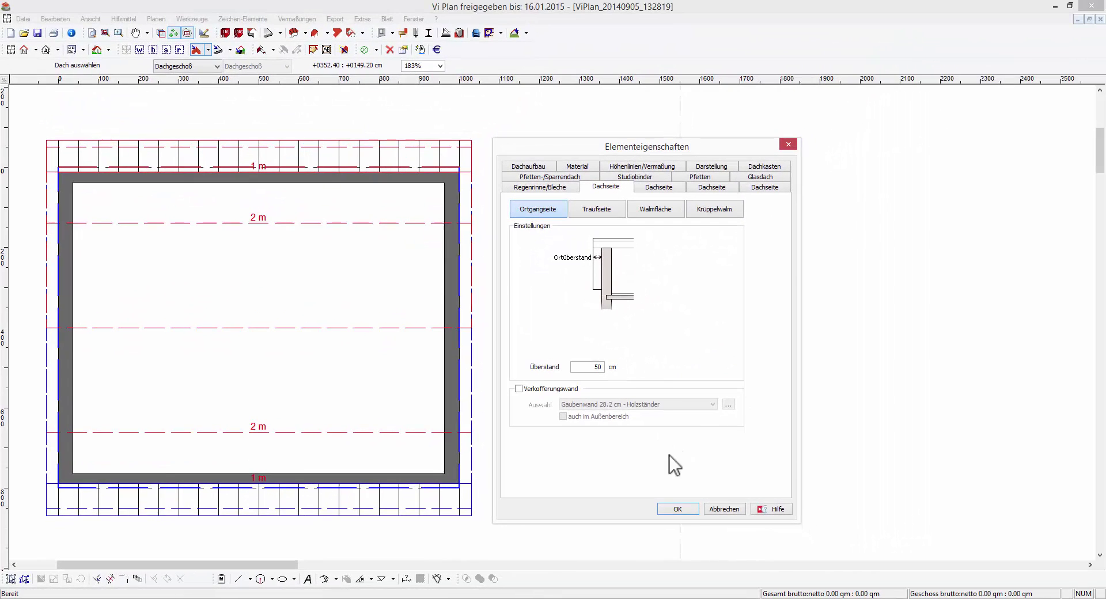
left_click(673, 509)
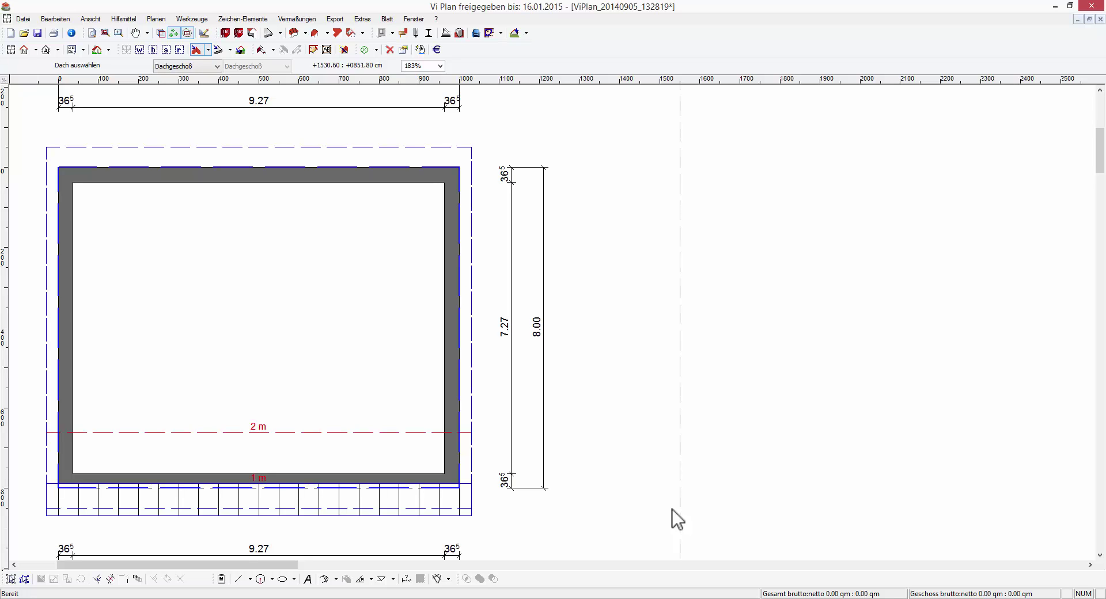
Reopen the roof properties and set the first side back to Traufseite with a 38° pitch
left_click(674, 519)
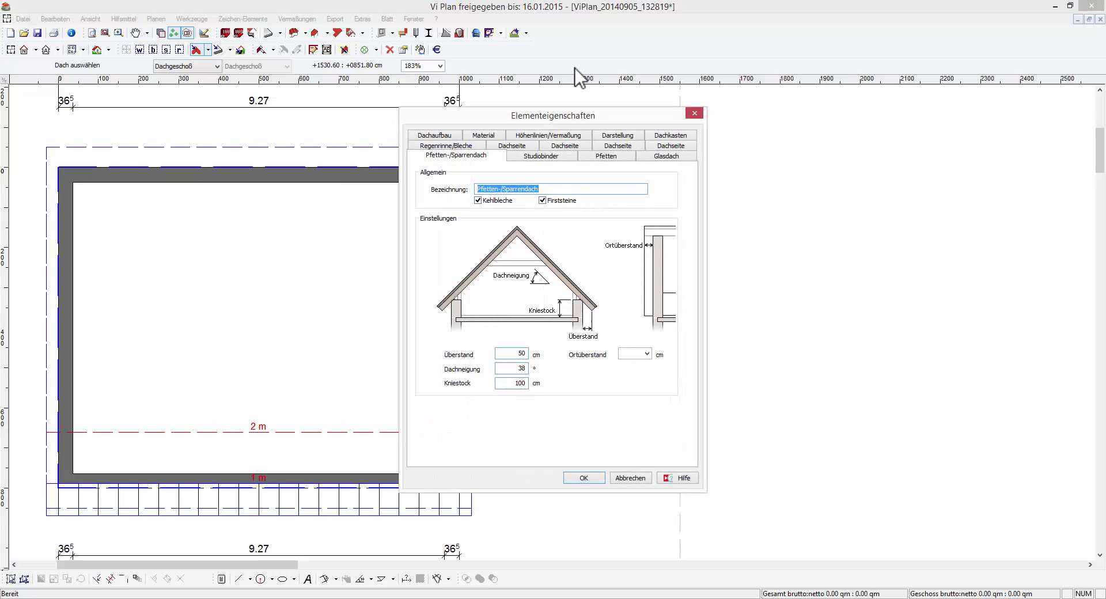
left_click_drag(541, 115, 640, 126)
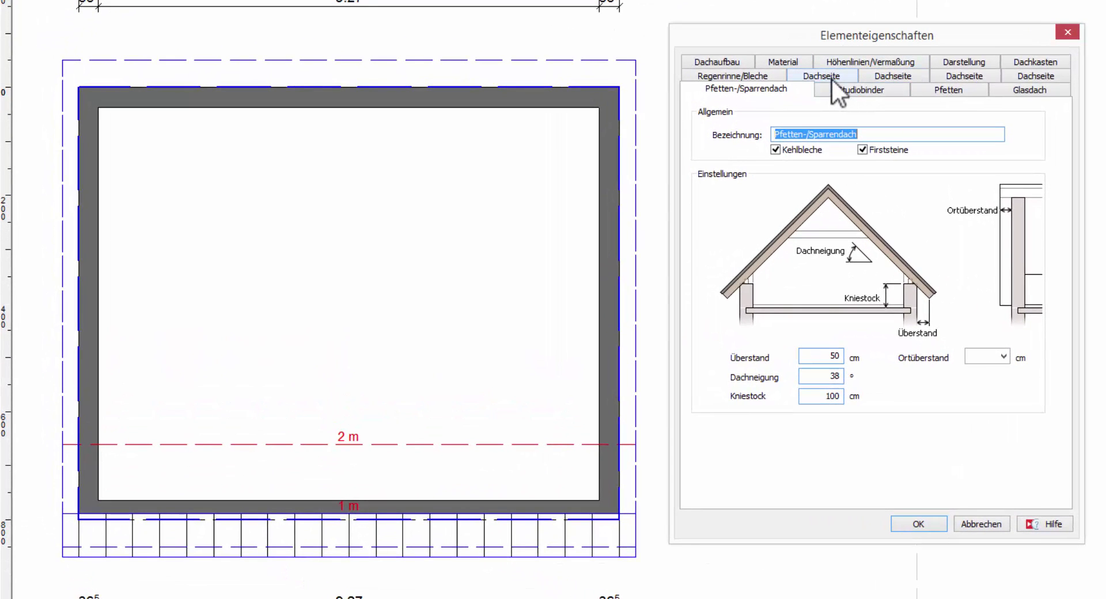
left_click(832, 77)
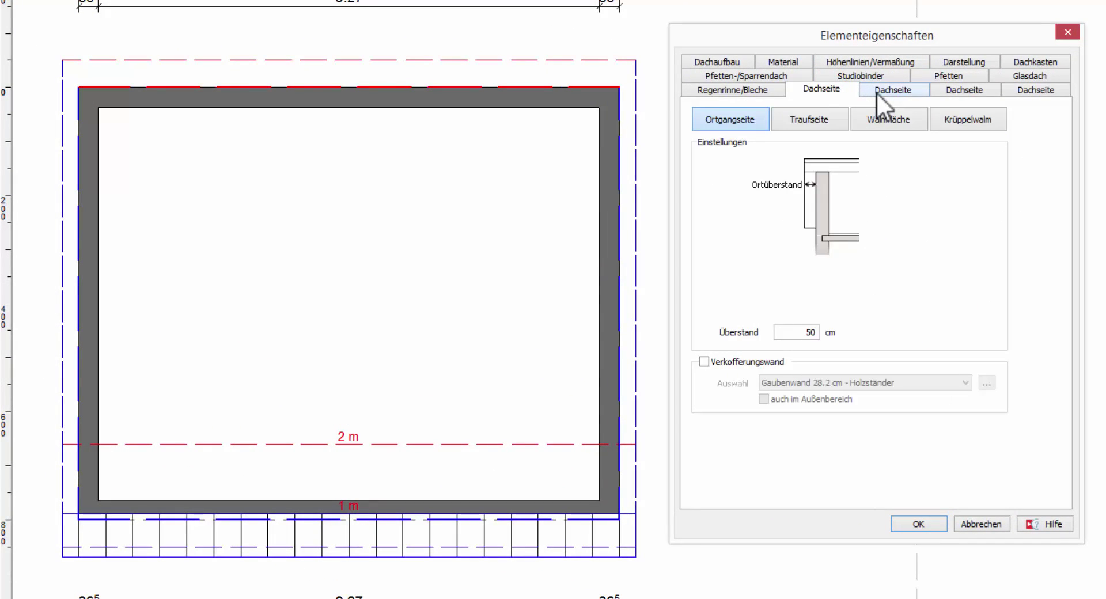
left_click(814, 120)
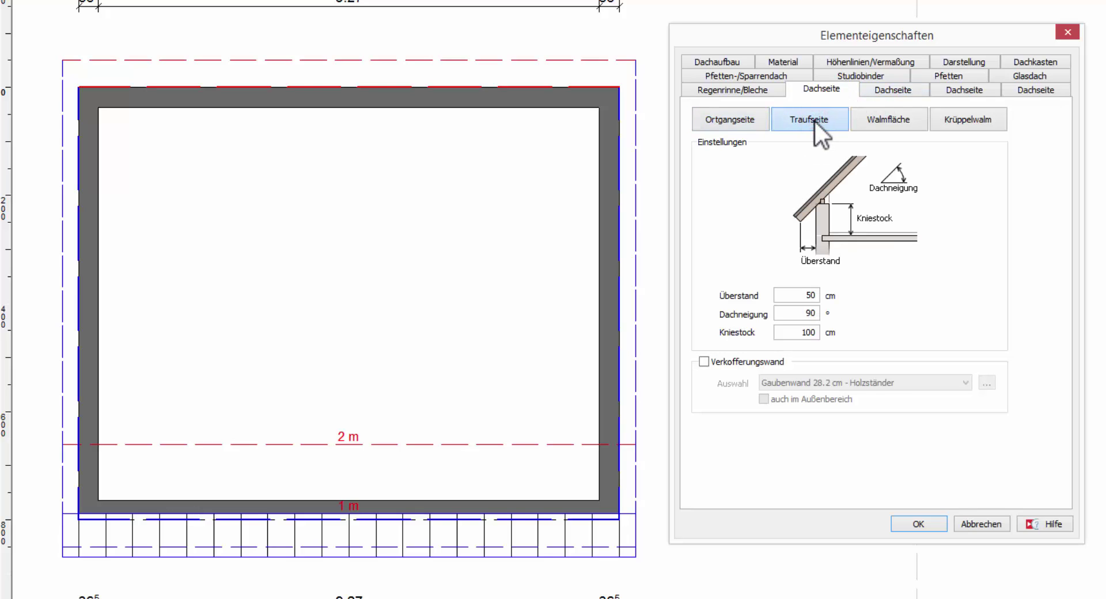
left_click(809, 294)
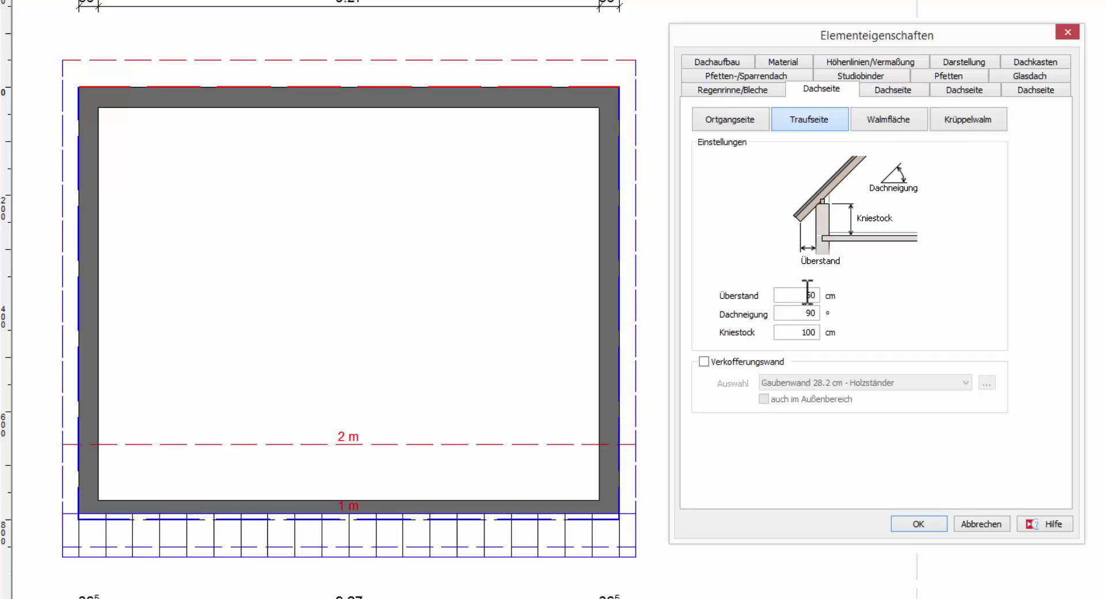
double_click(781, 314)
type("38")
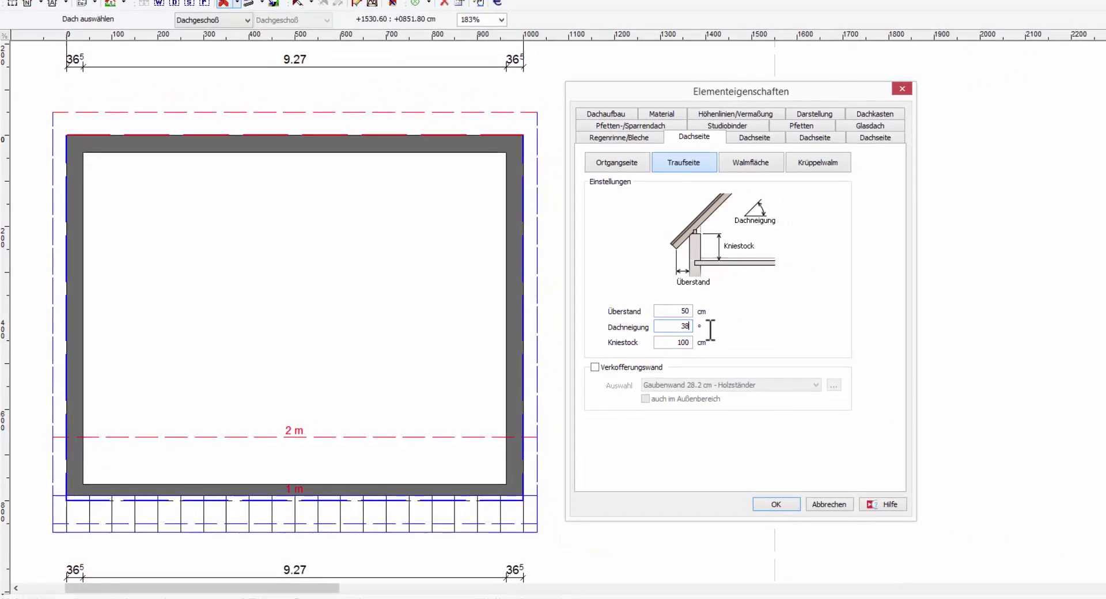
Apply the 38° pitch, then make the first gable end a Krüppelwalm using the Neigung/Abstand variant
left_click(681, 493)
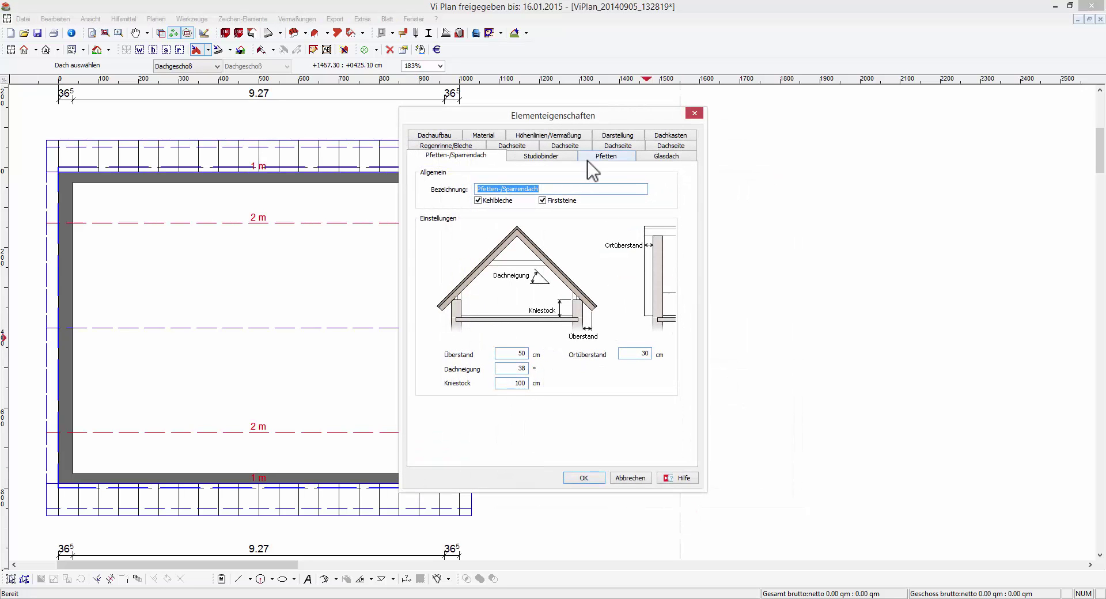
left_click_drag(565, 115, 685, 128)
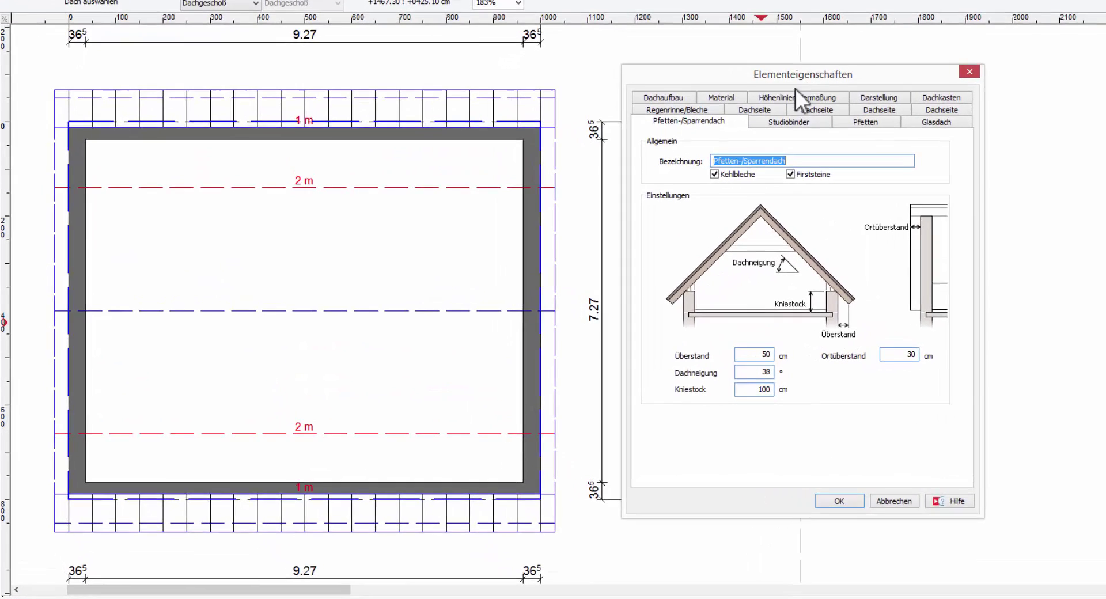
left_click(675, 157)
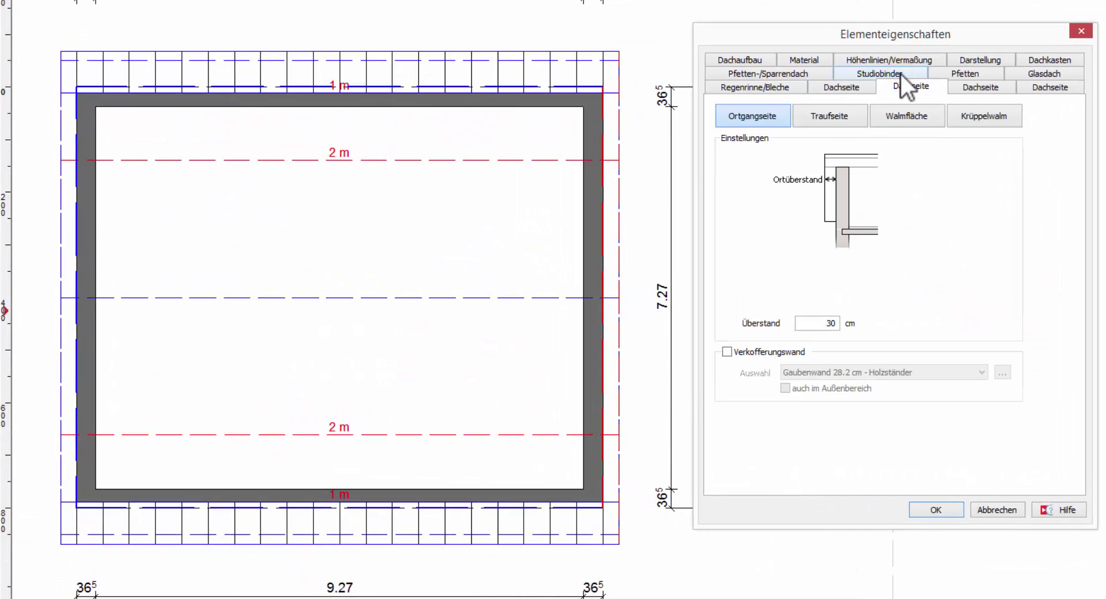
left_click(980, 115)
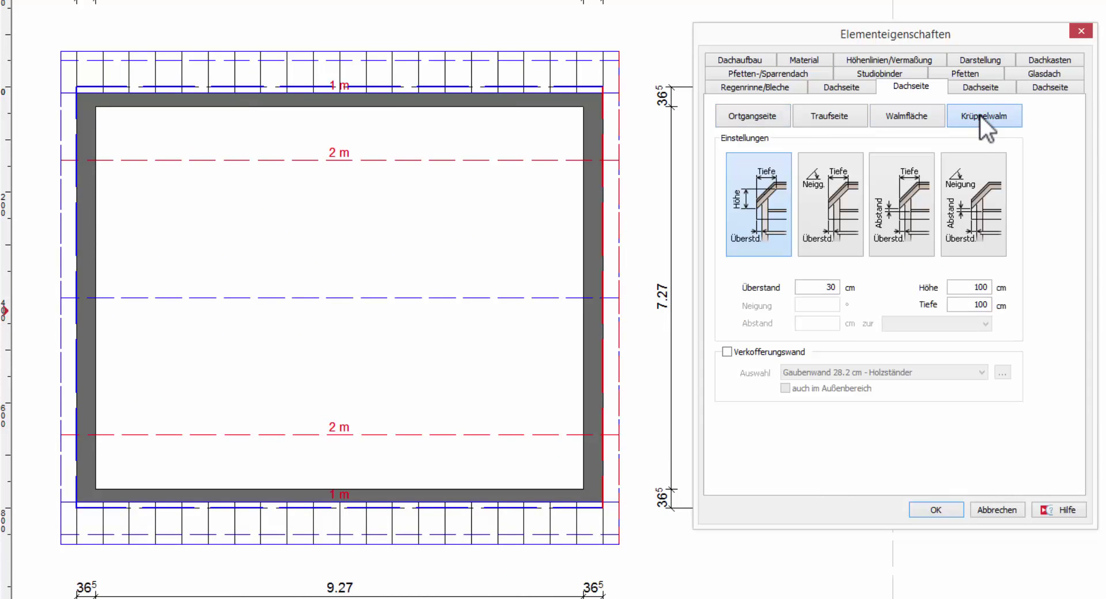
left_click(888, 199)
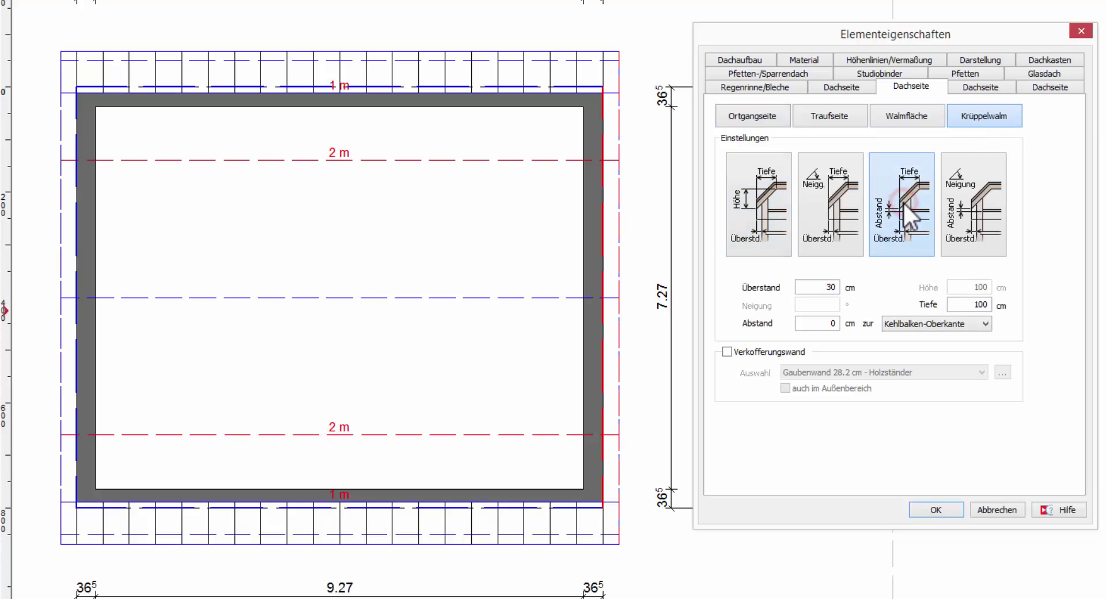
left_click(958, 199)
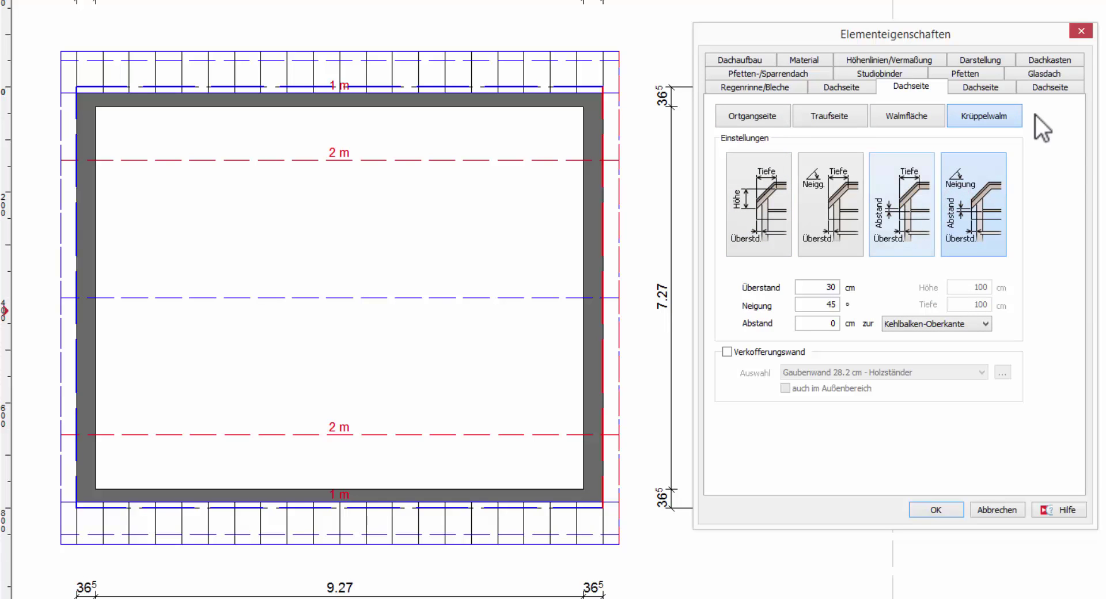
Make the opposite gable end a 45° Krüppelwalm (Neigung/Abstand) too and apply the changes
left_click(1049, 91)
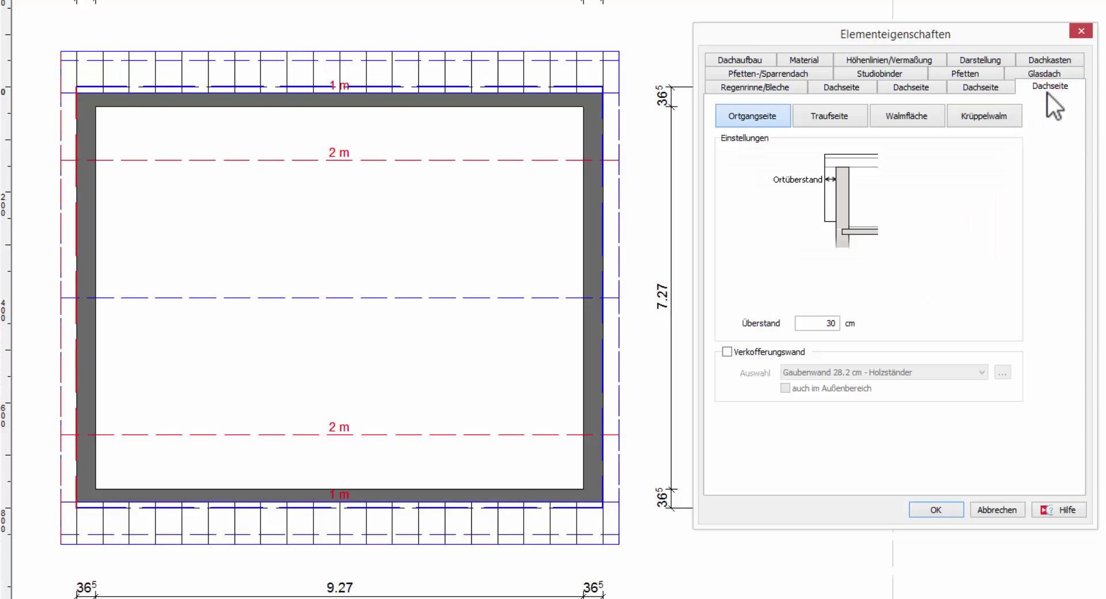
left_click(1004, 117)
left_click(854, 197)
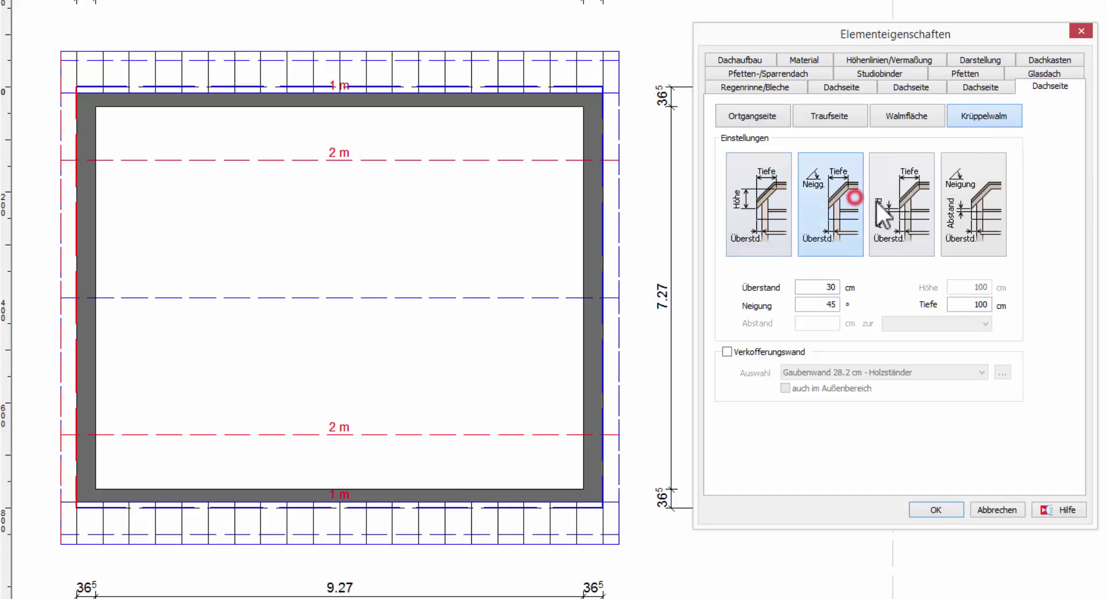
left_click(882, 200)
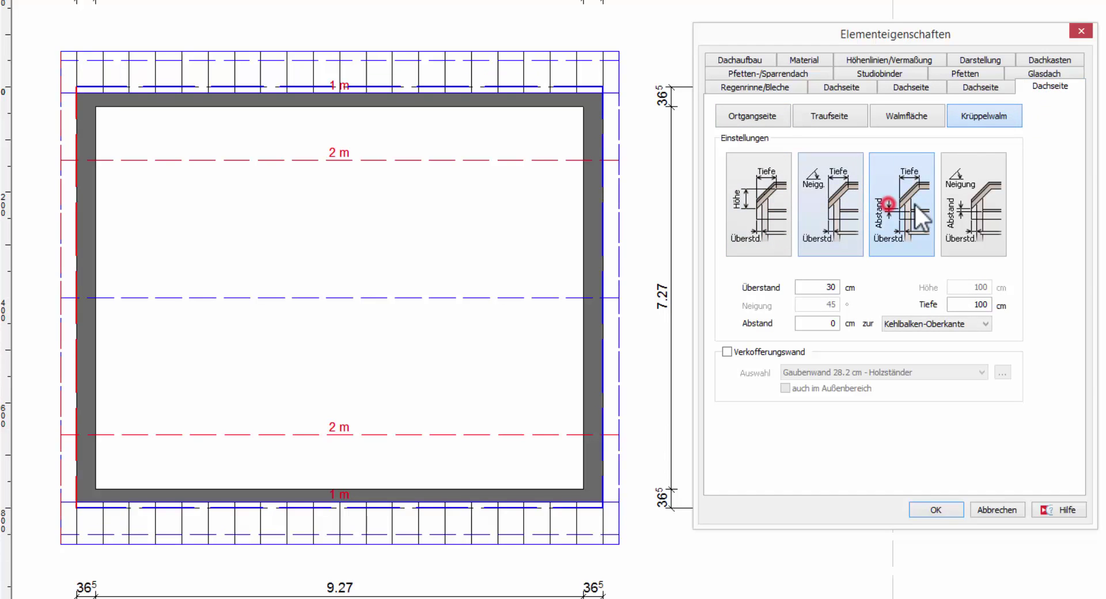
left_click(971, 204)
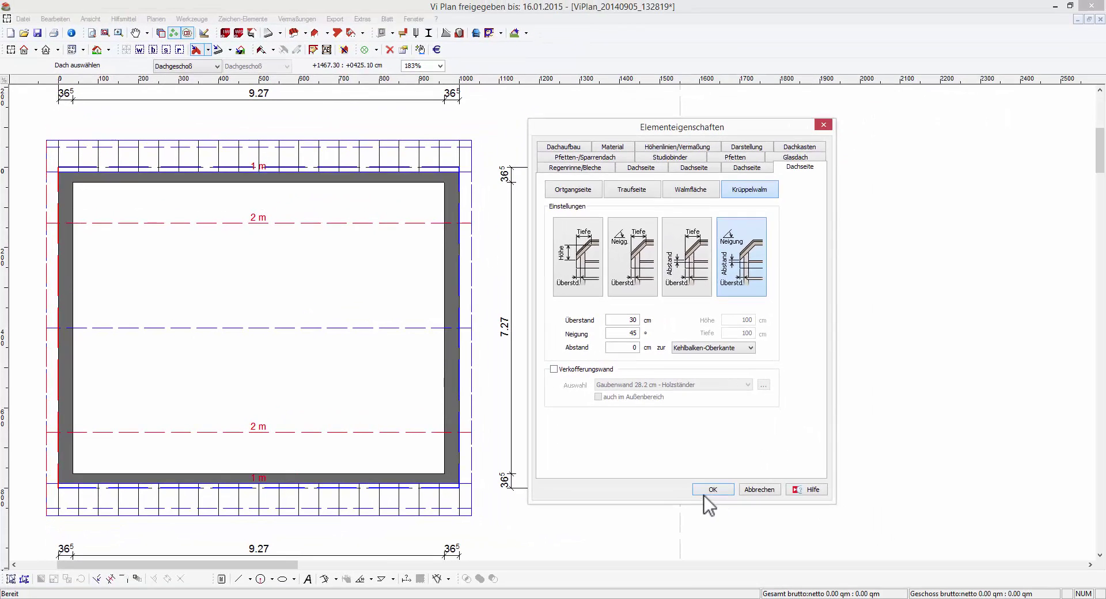
left_click(711, 493)
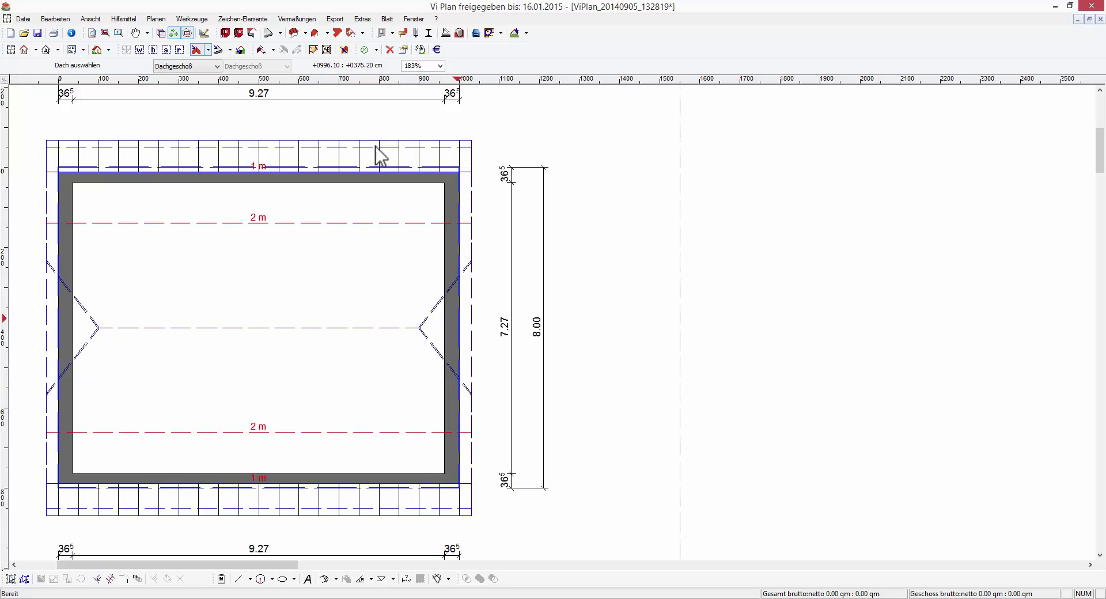
Switch to the komplexes_Dach drawing via Fenster and open its roof's Elementeigenschaften
left_click(414, 20)
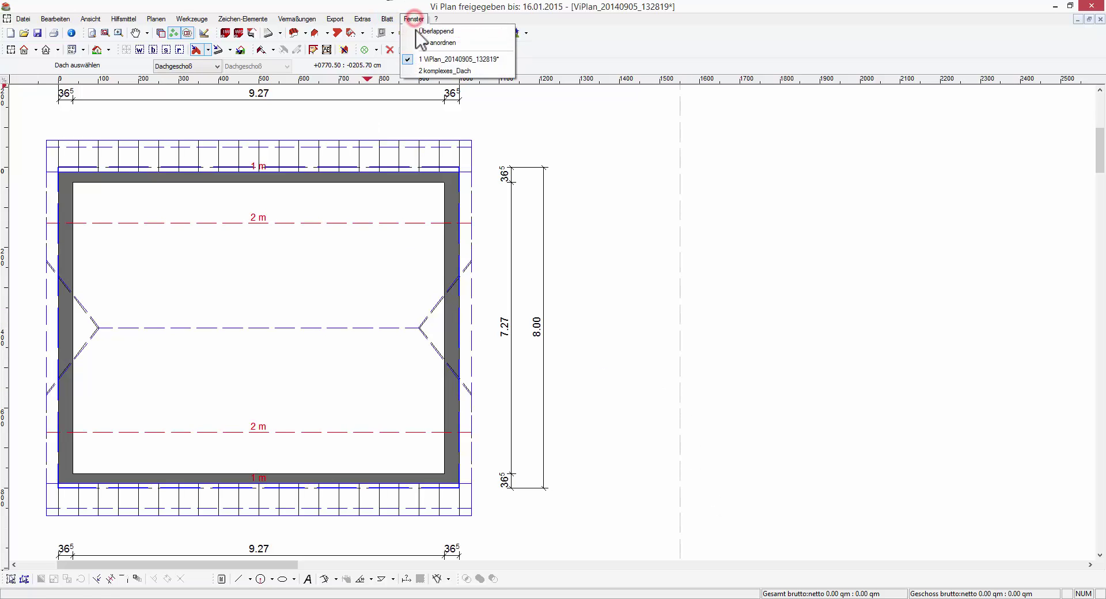
left_click(426, 71)
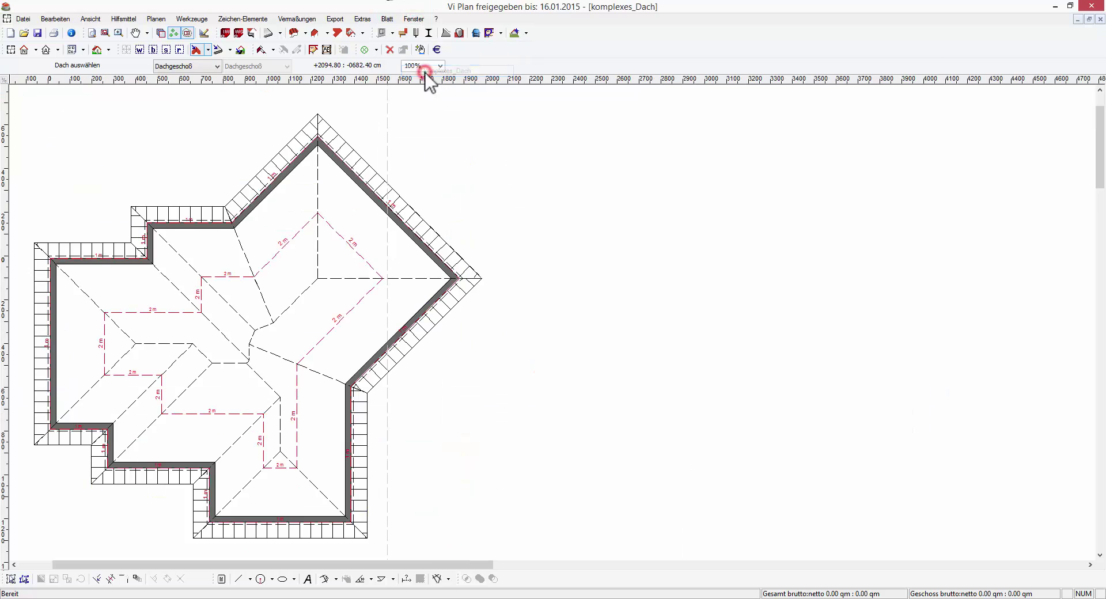
double_click(258, 314)
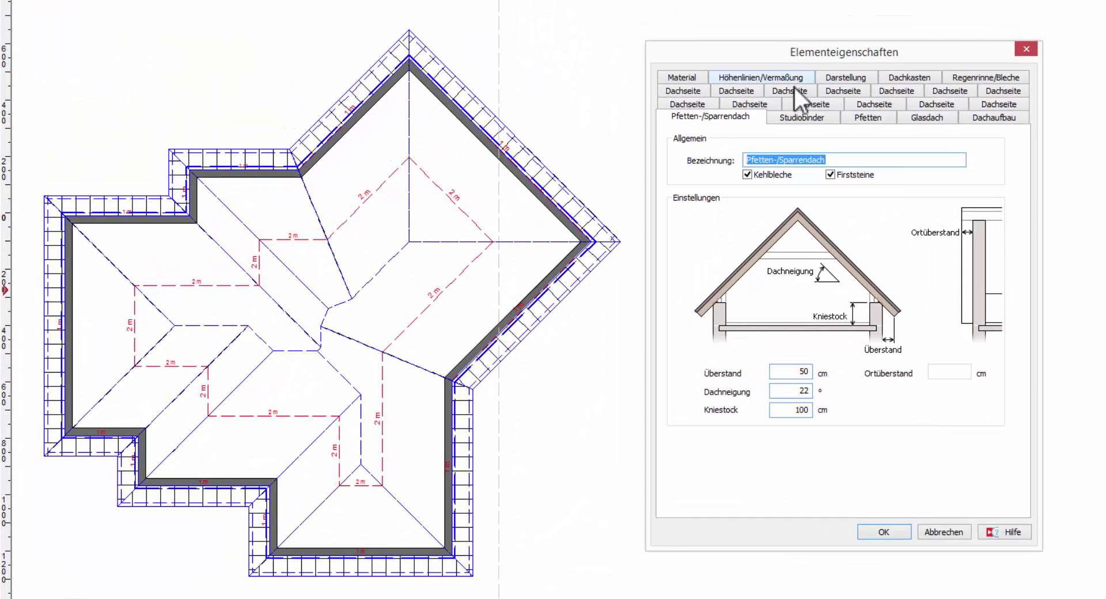
Check each roof side is an eaves side with 50 cm overhang, 22° pitch, 100 cm knee wall, then confirm
left_click(696, 106)
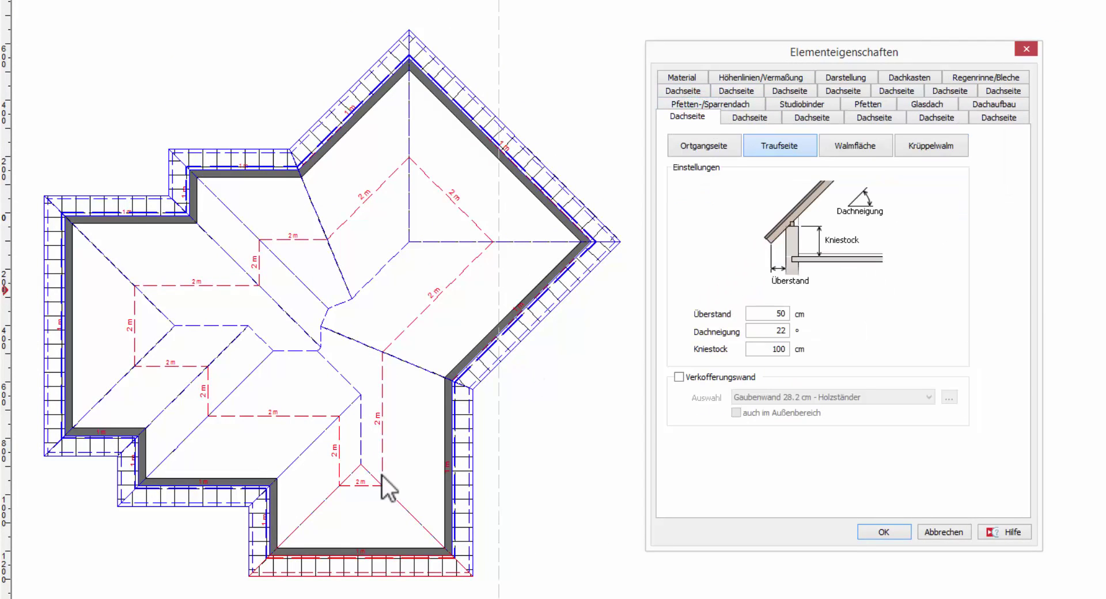
left_click(752, 115)
left_click(814, 122)
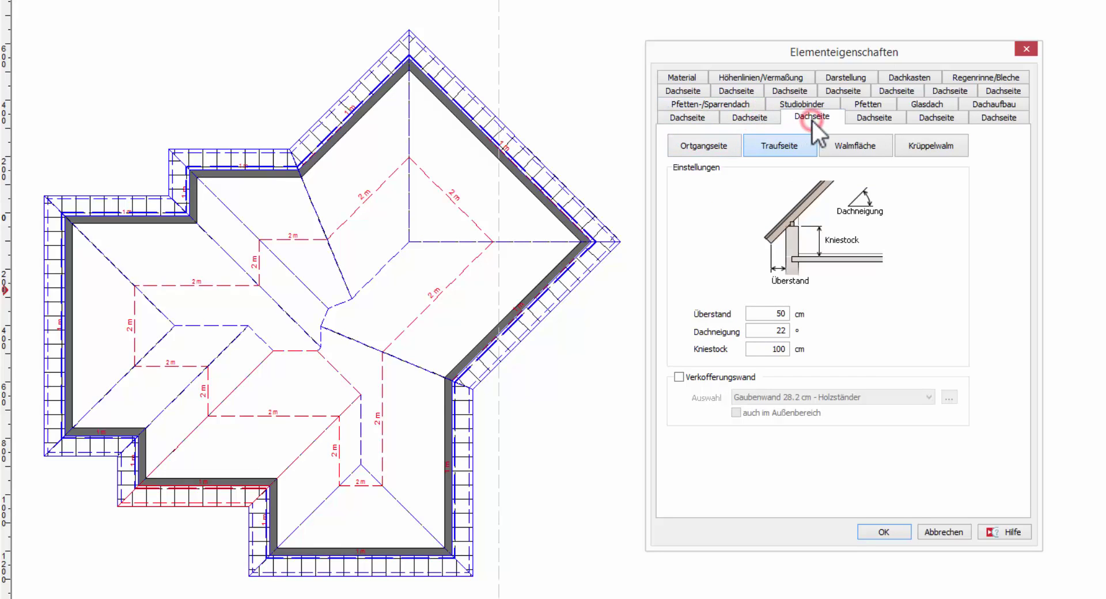
left_click(873, 118)
left_click(940, 120)
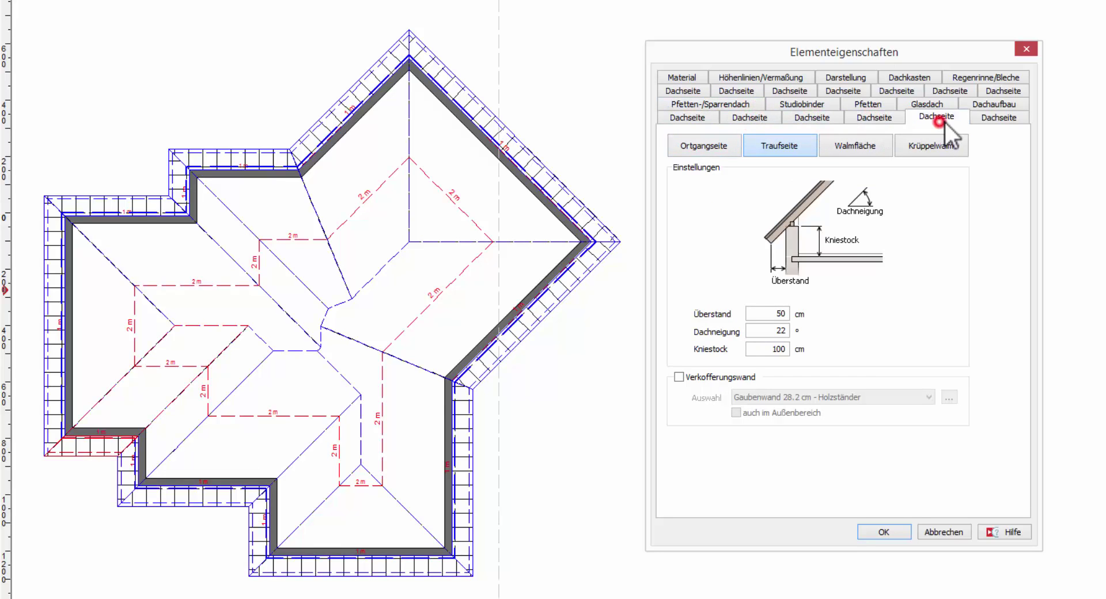
left_click(994, 121)
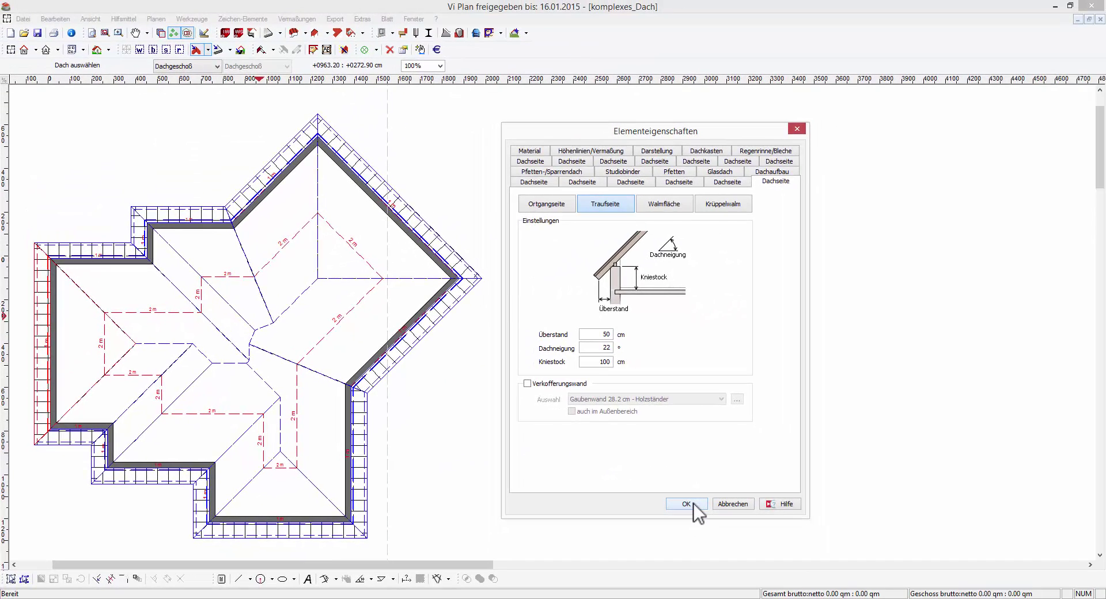
left_click(694, 504)
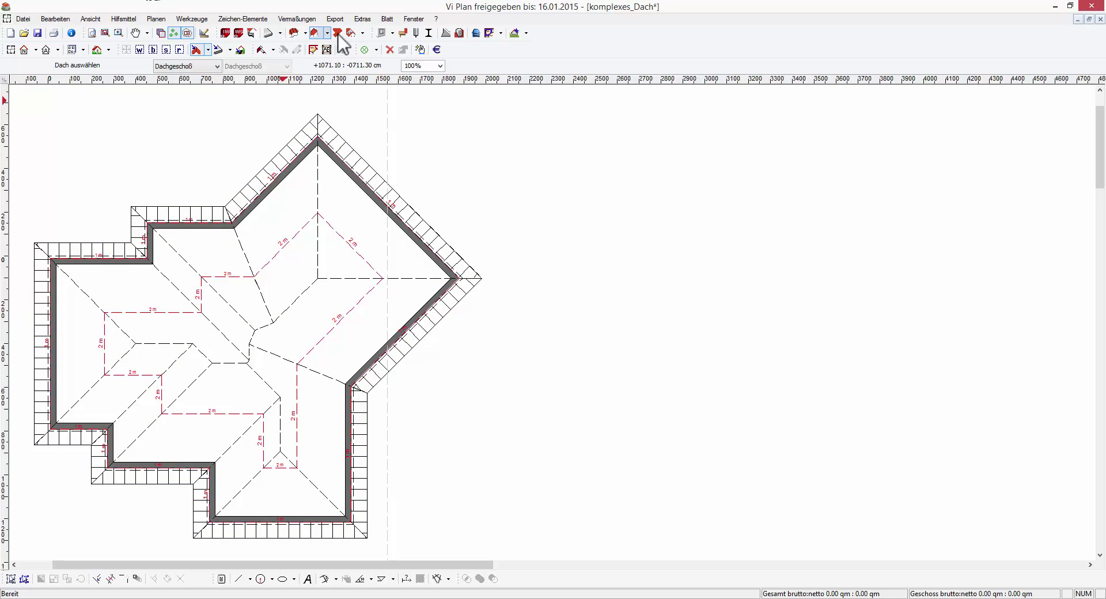
Cut a rectangular Dachloch through the roof centre where the hip lines meet, outlining its four corners
left_click(363, 33)
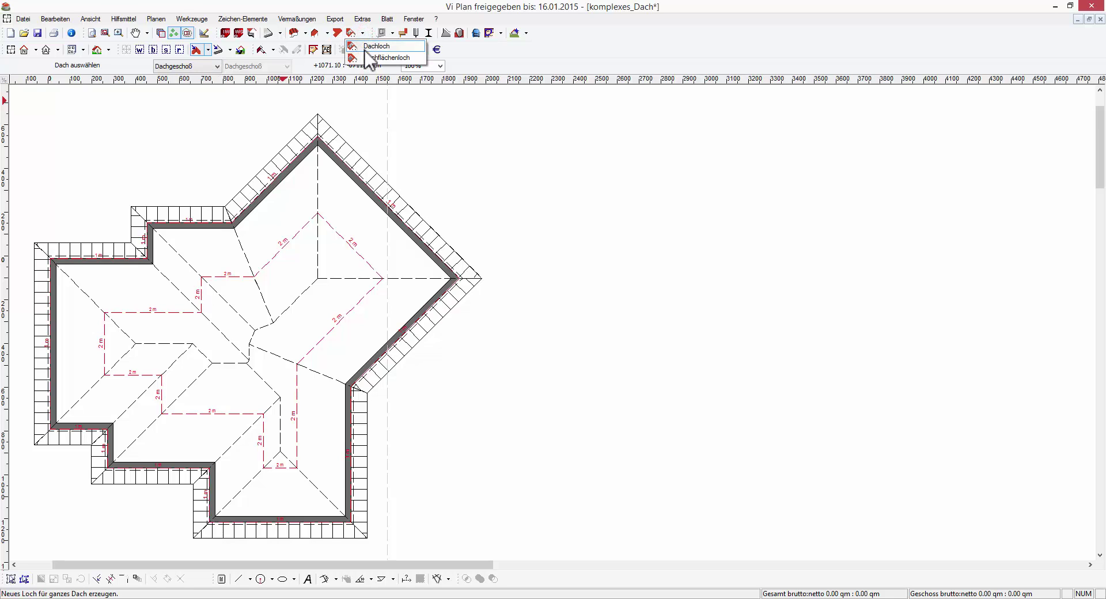
left_click(365, 48)
left_click(195, 300)
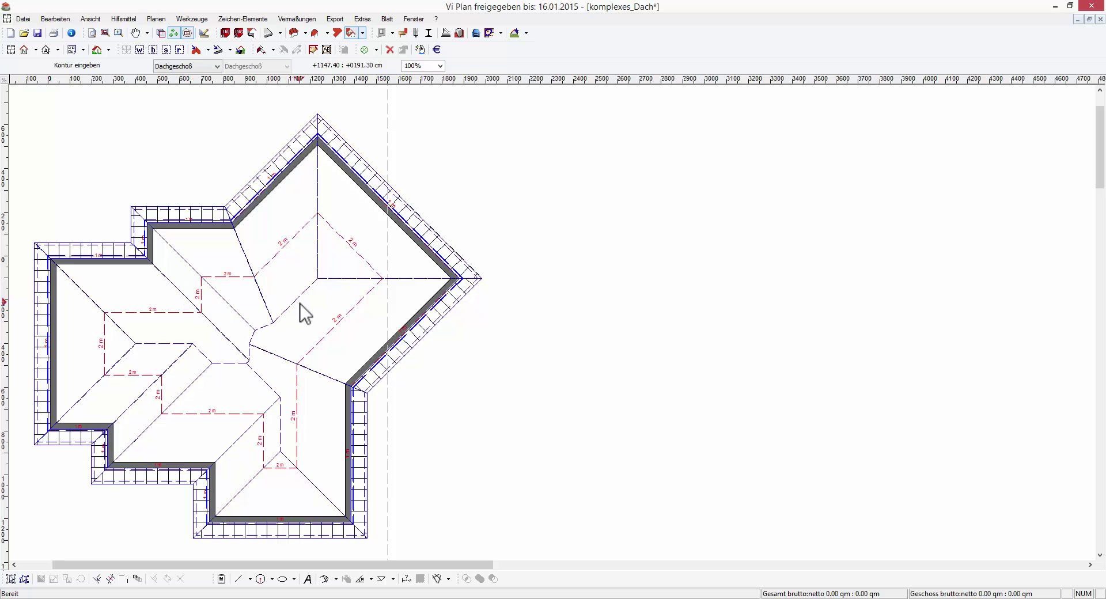
left_click(194, 299)
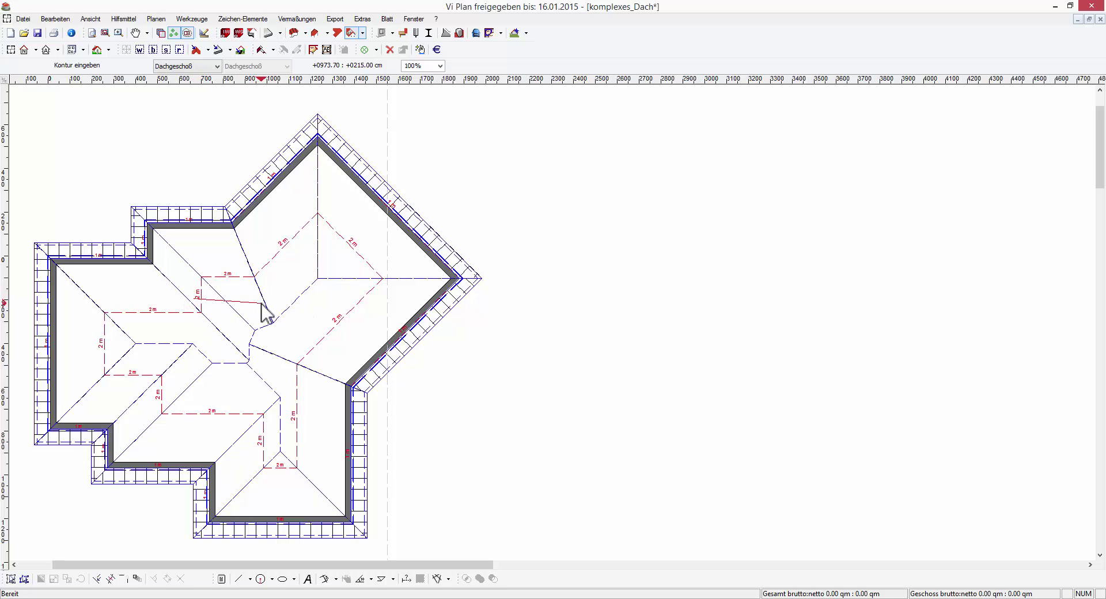
left_click(316, 307)
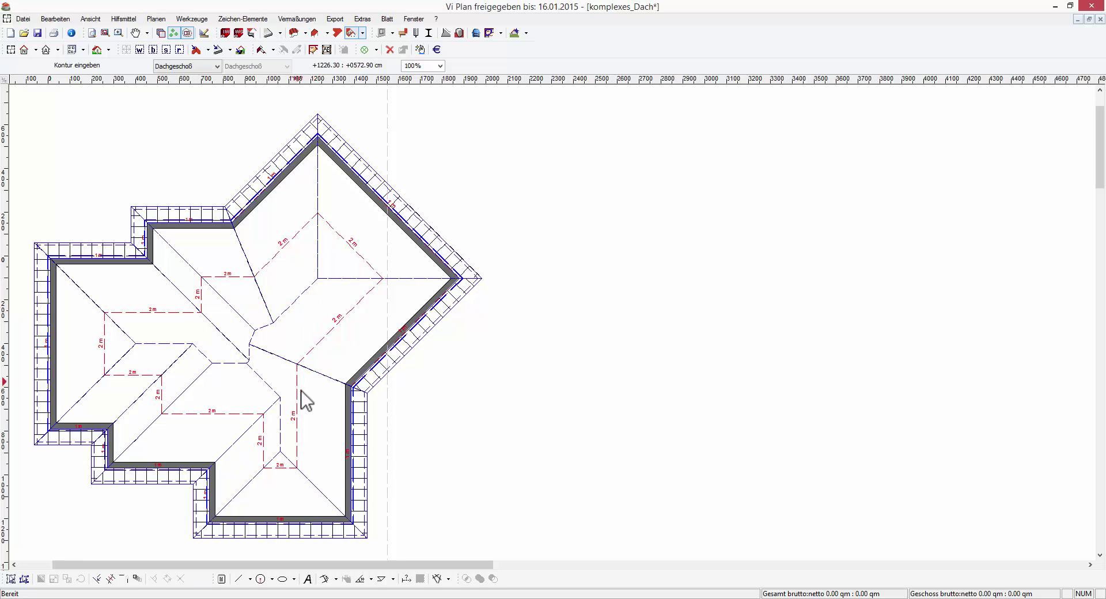
left_click(305, 420)
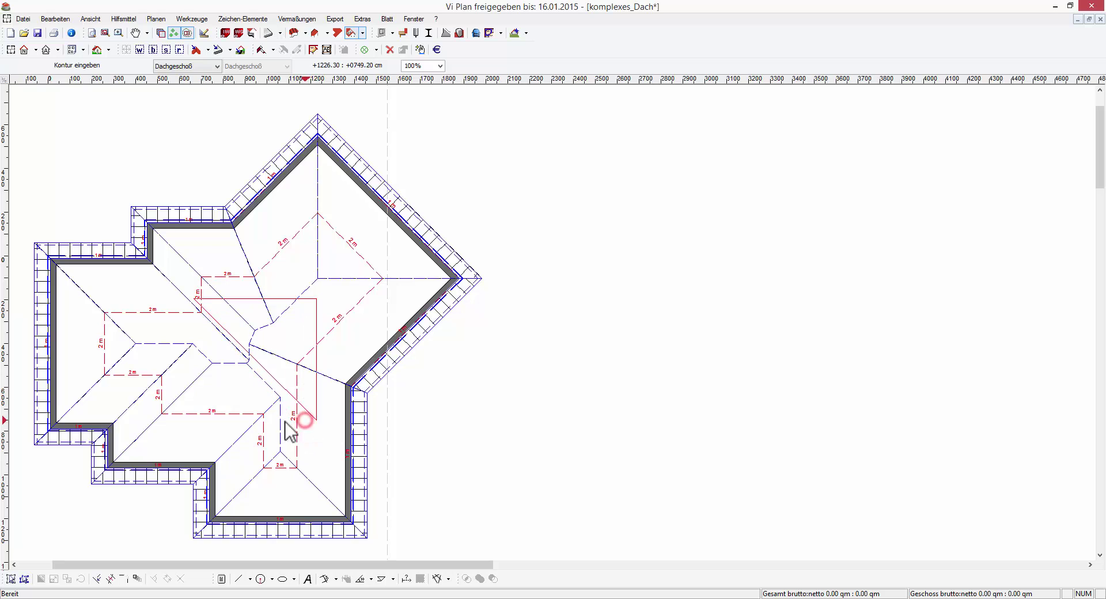
left_click(192, 414)
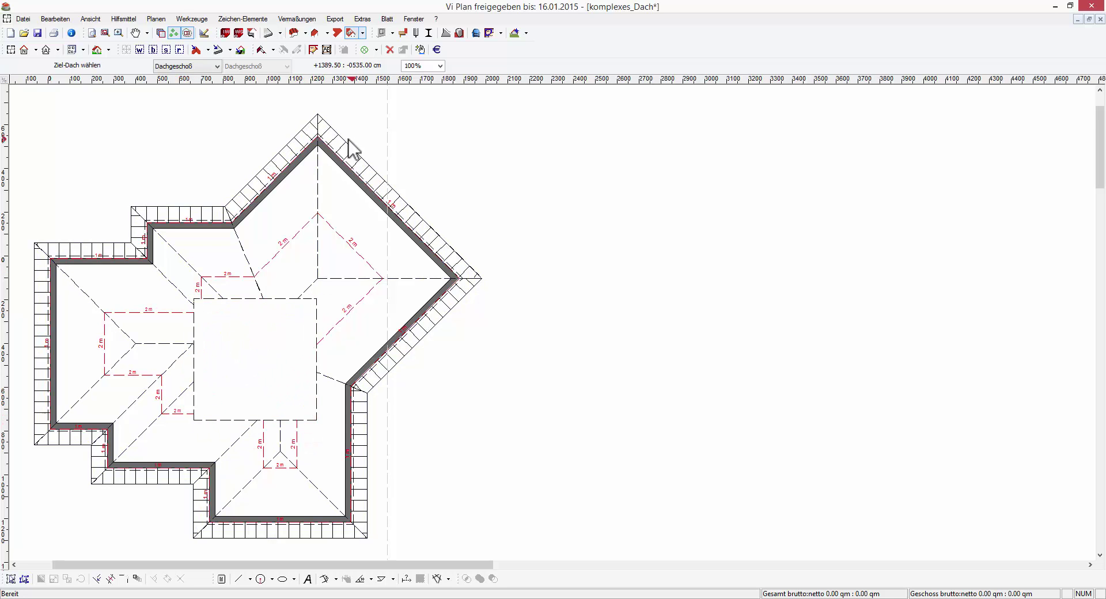
Trace a new Dachkontur along the four corners of the rectangular roof hole
left_click(218, 50)
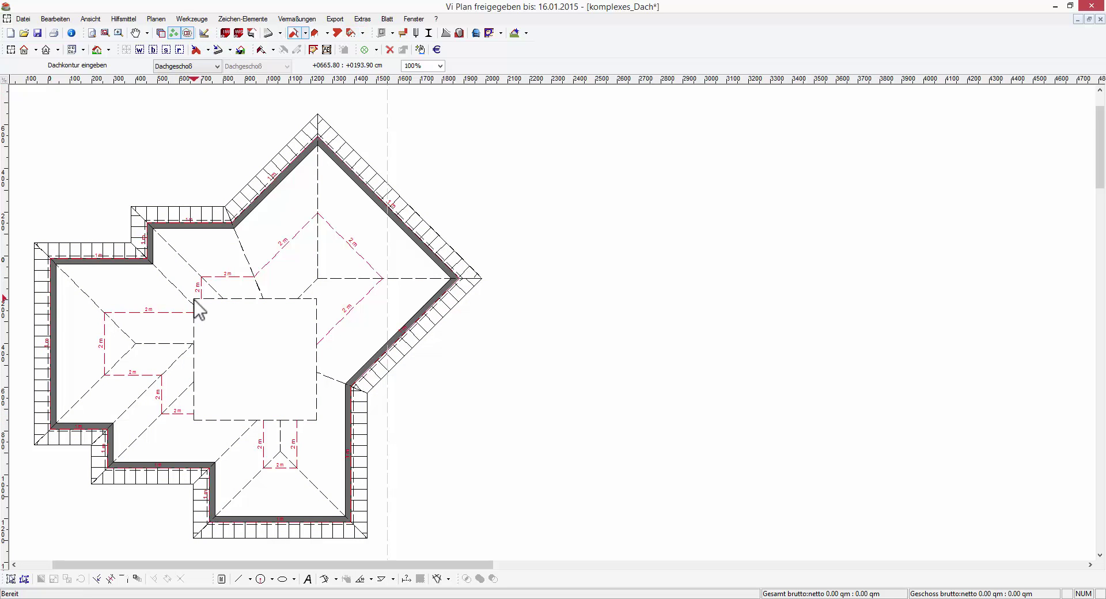
left_click(194, 299)
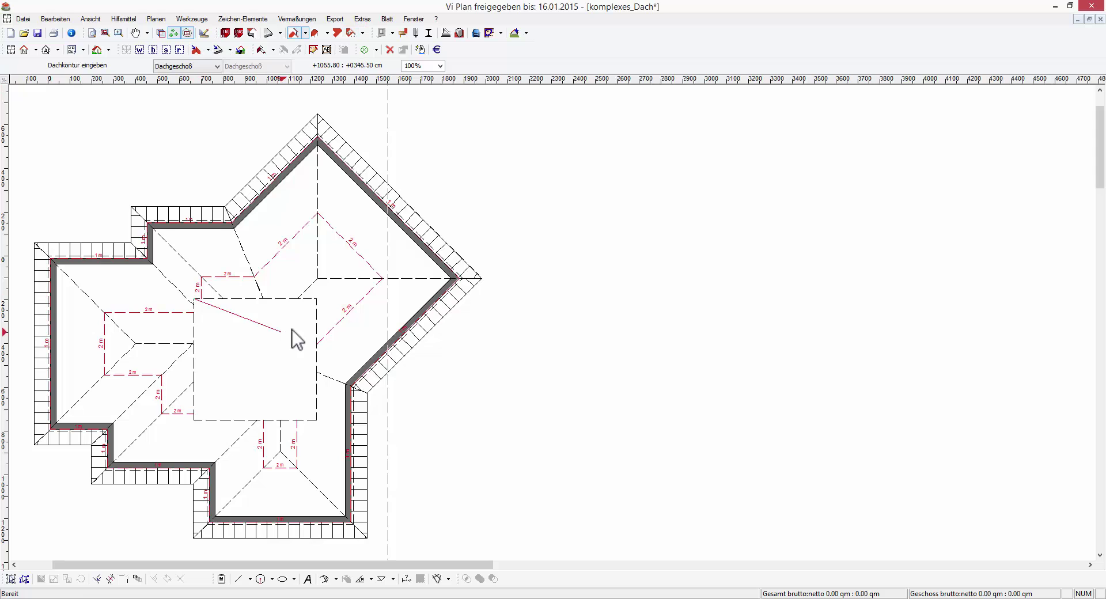
left_click(317, 299)
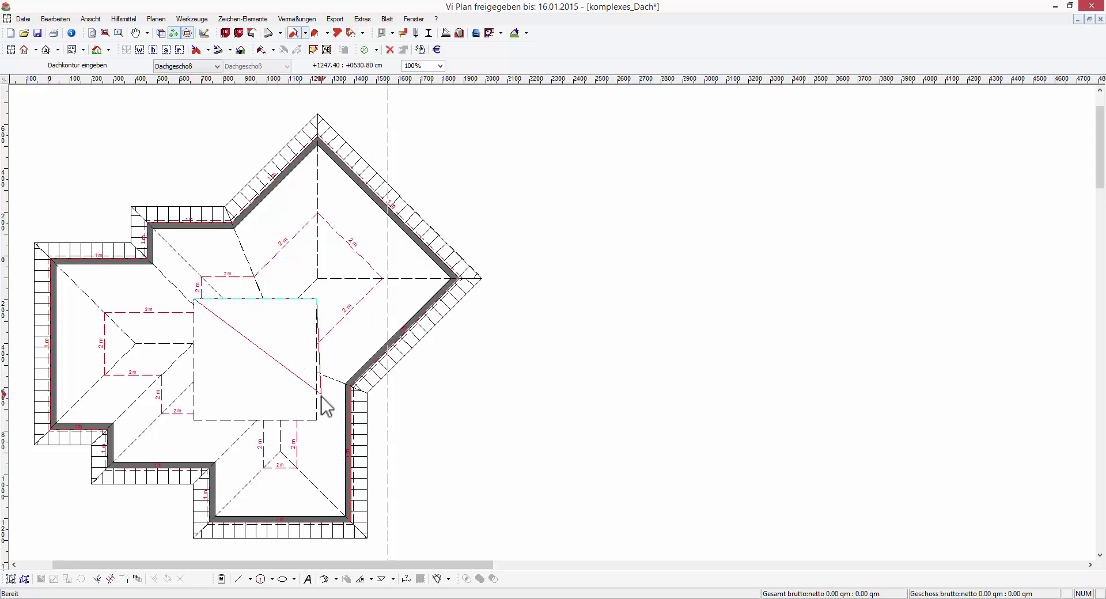
left_click(290, 420)
left_click(196, 420)
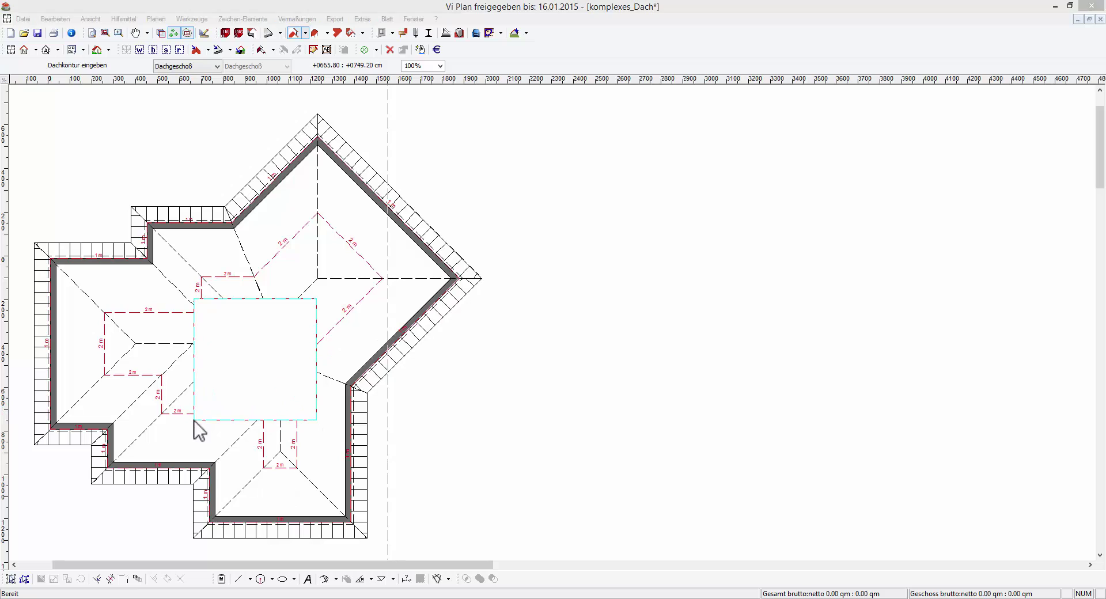
Give the new tower roof a 300 cm Kniestock and a 22° Dachneigung
left_click_drag(522, 114, 594, 115)
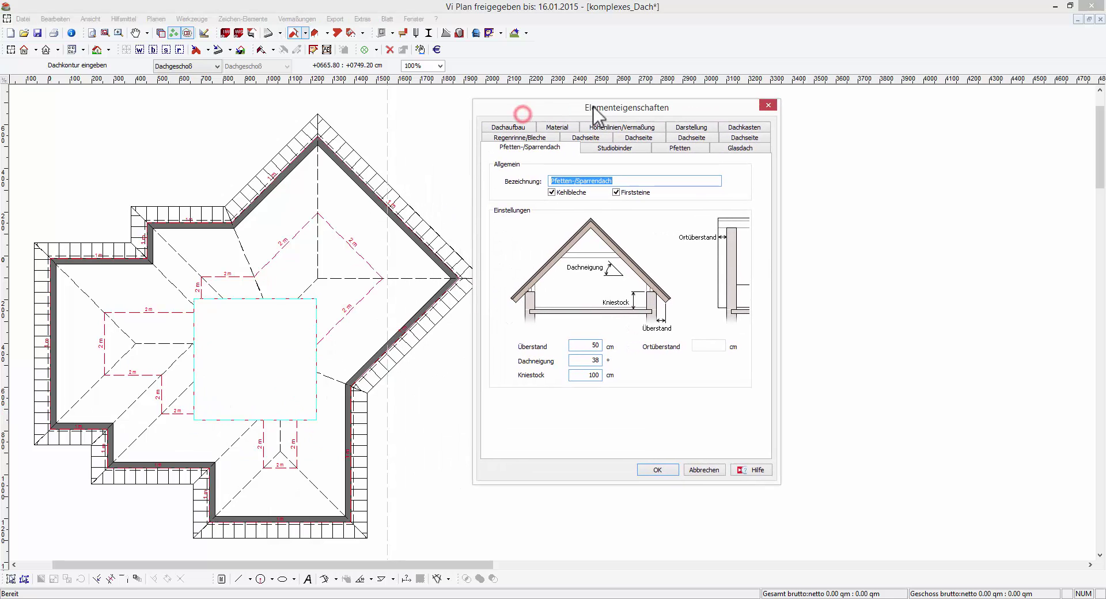
double_click(593, 375)
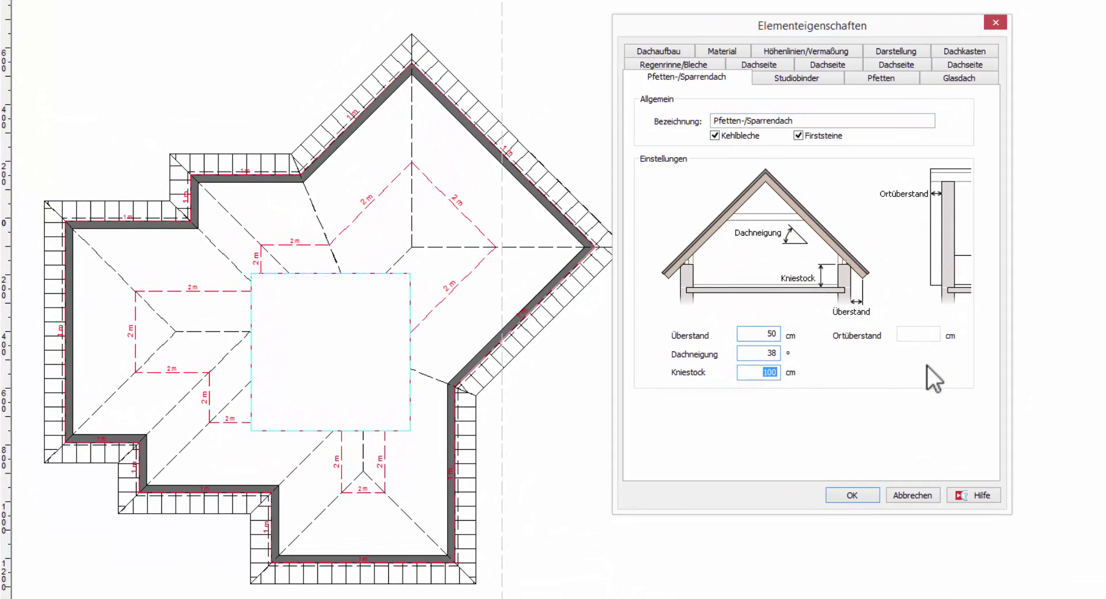
type("300")
type("22")
left_click(766, 66)
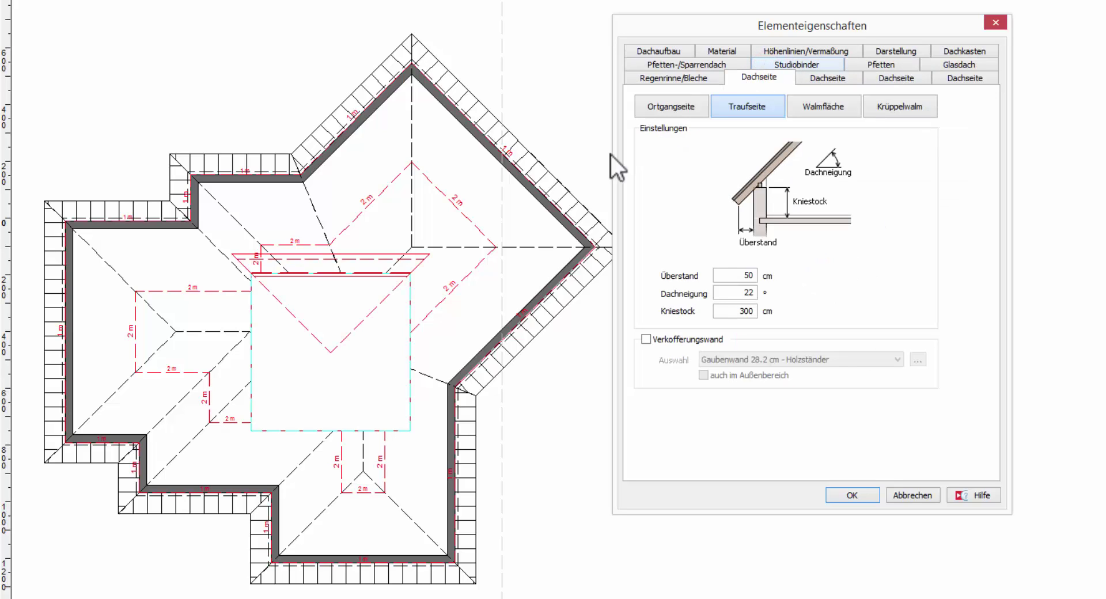
Add 28.2 cm timber-stud Gaubenwand dormer walls under the fourth and third tower roof sides
left_click(826, 79)
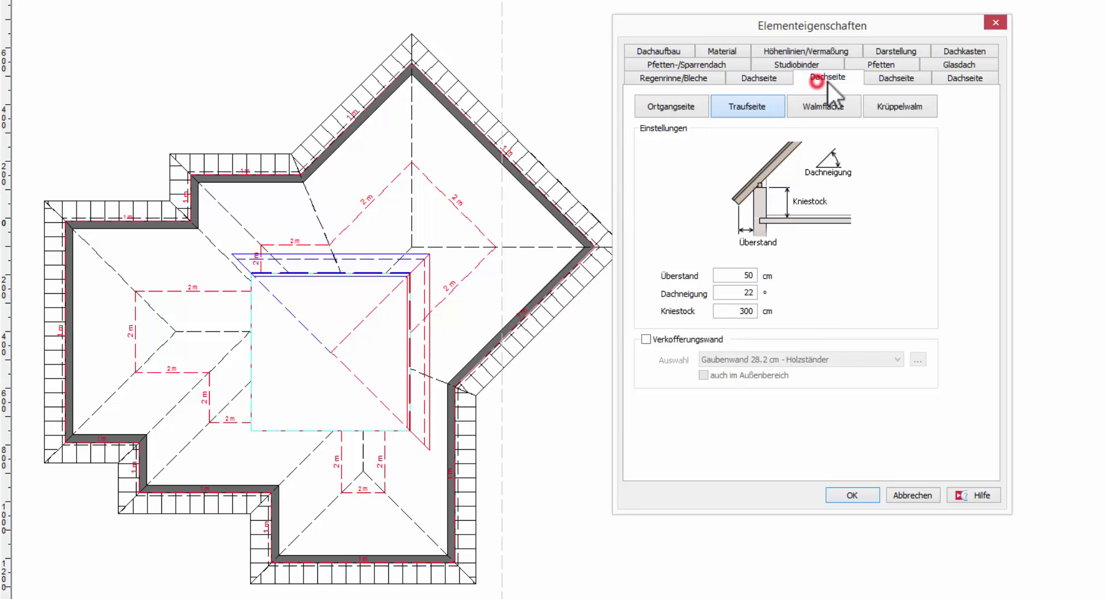
left_click(890, 75)
left_click(965, 78)
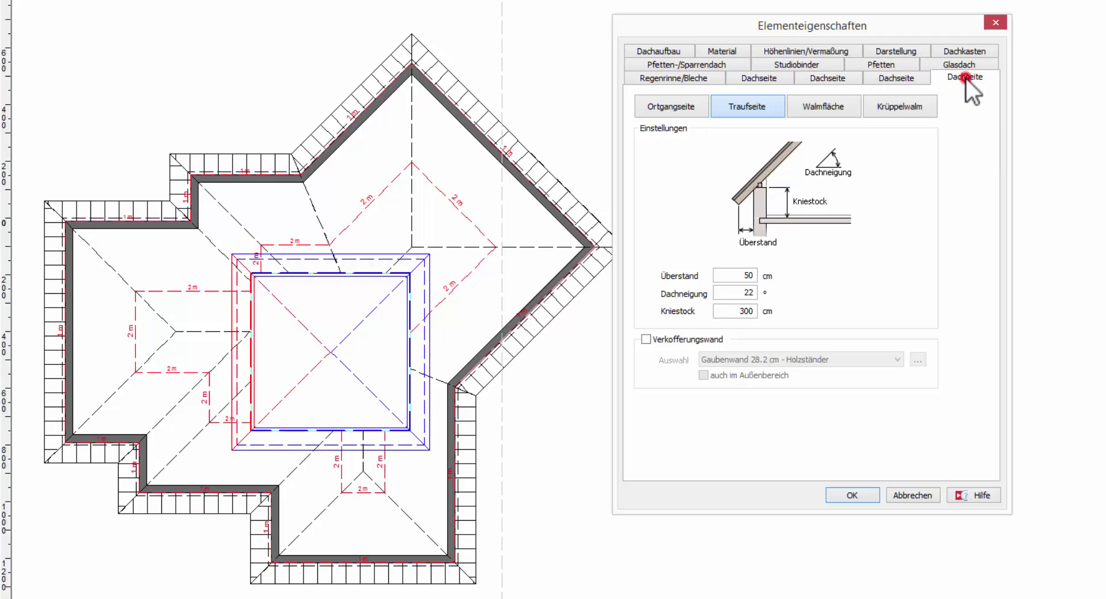
left_click(646, 339)
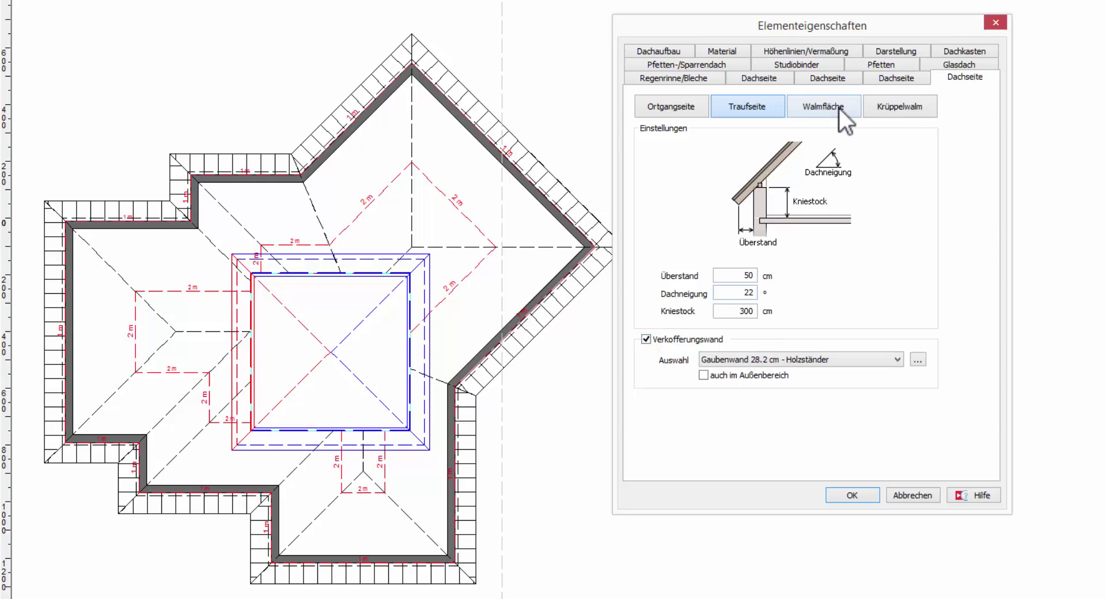
left_click(893, 76)
left_click(647, 340)
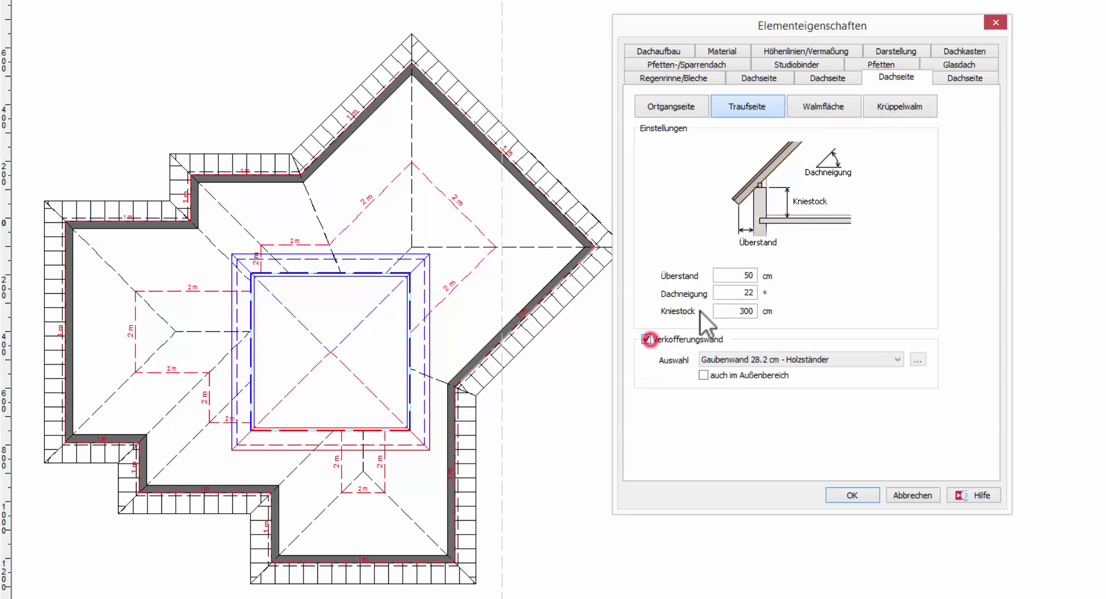
Add dormer walls to the remaining two sides, apply, and view the house in 3D with F3
left_click(844, 75)
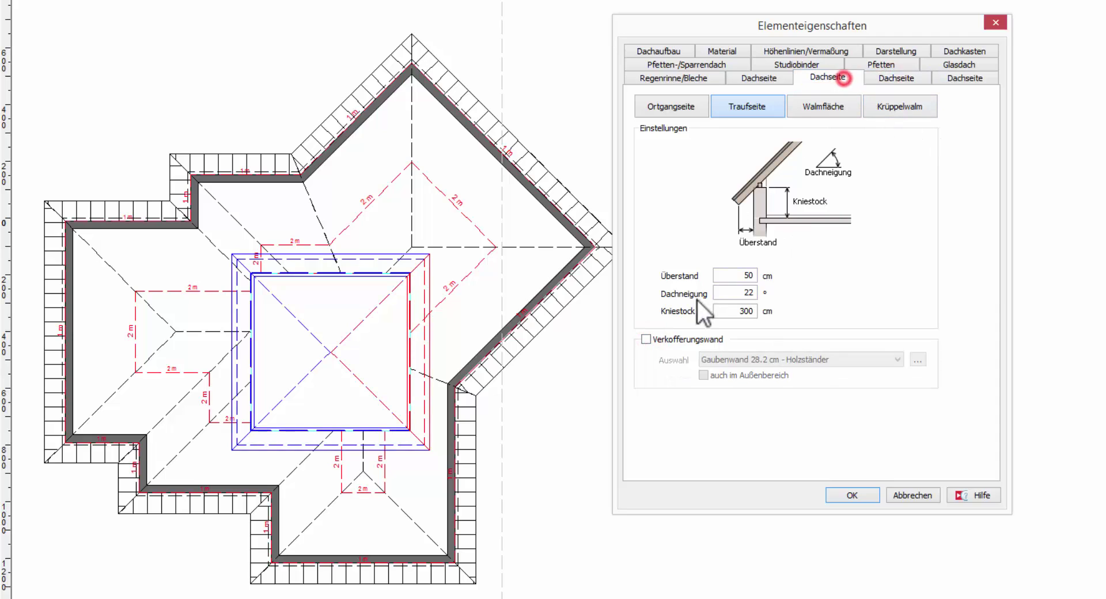
left_click(647, 339)
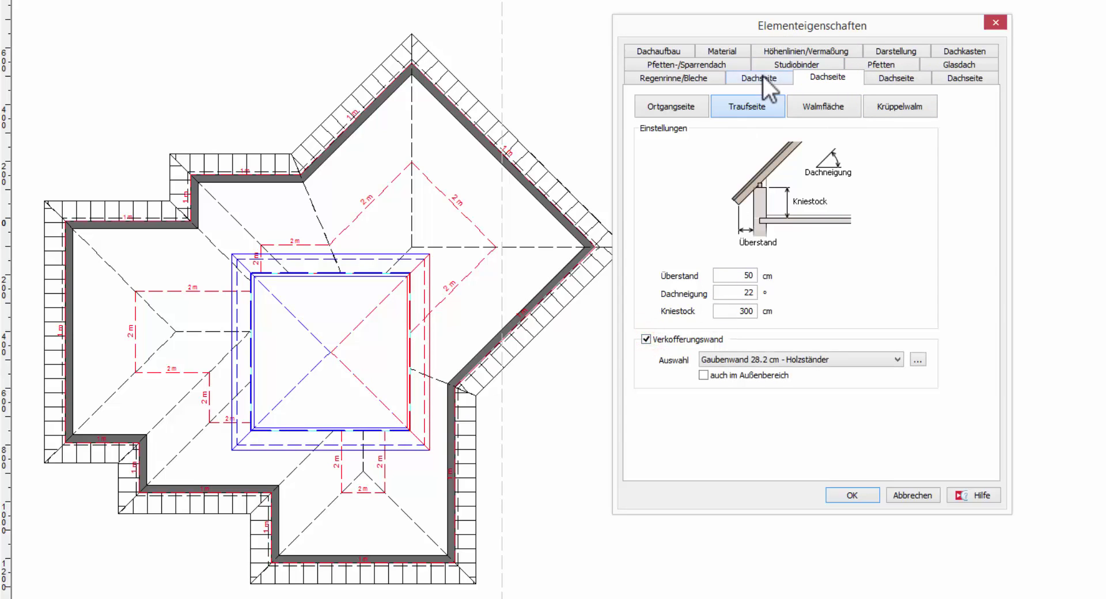
left_click(763, 74)
left_click(647, 339)
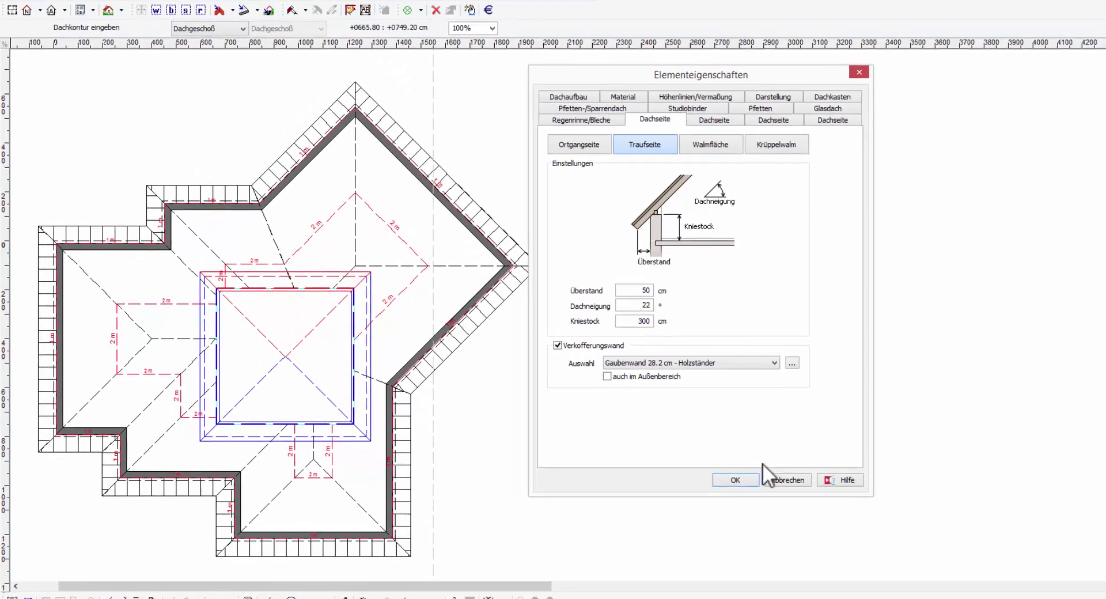
left_click(661, 471)
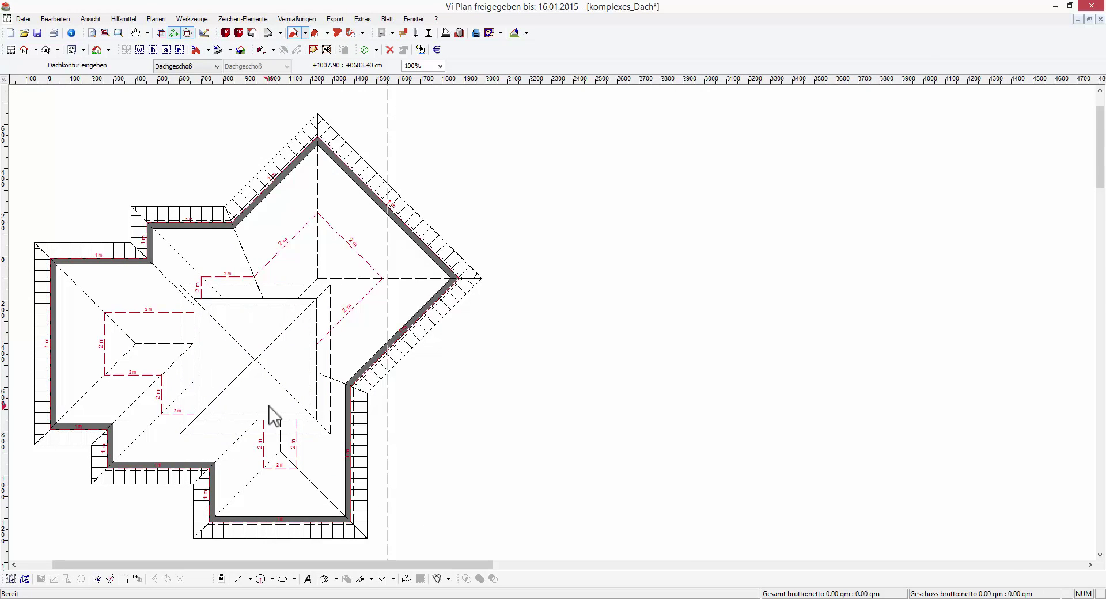
key("F3")
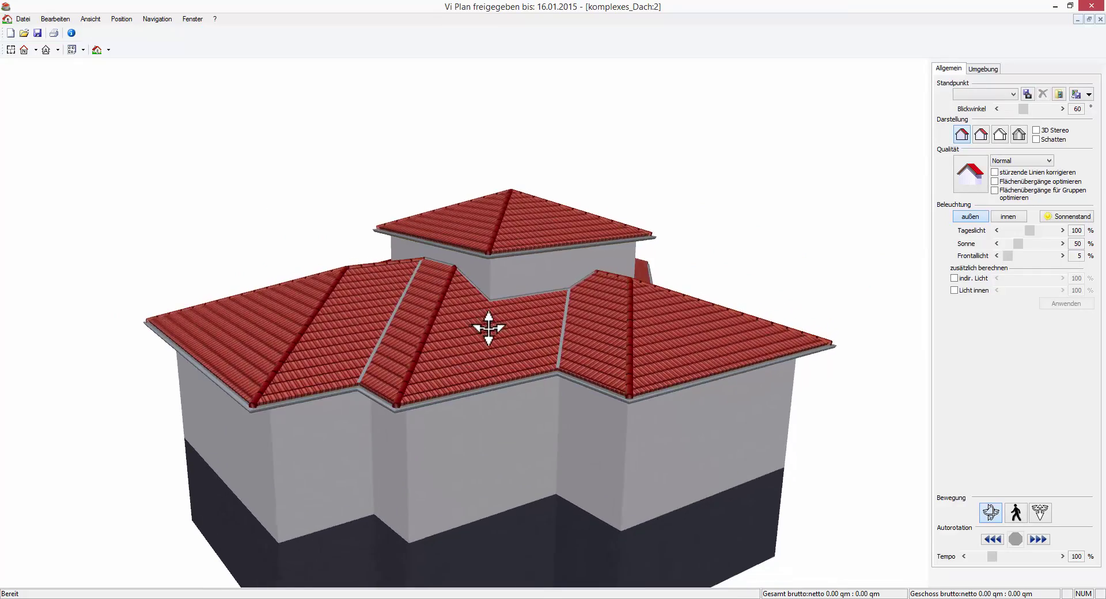
left_click_drag(489, 328, 832, 320)
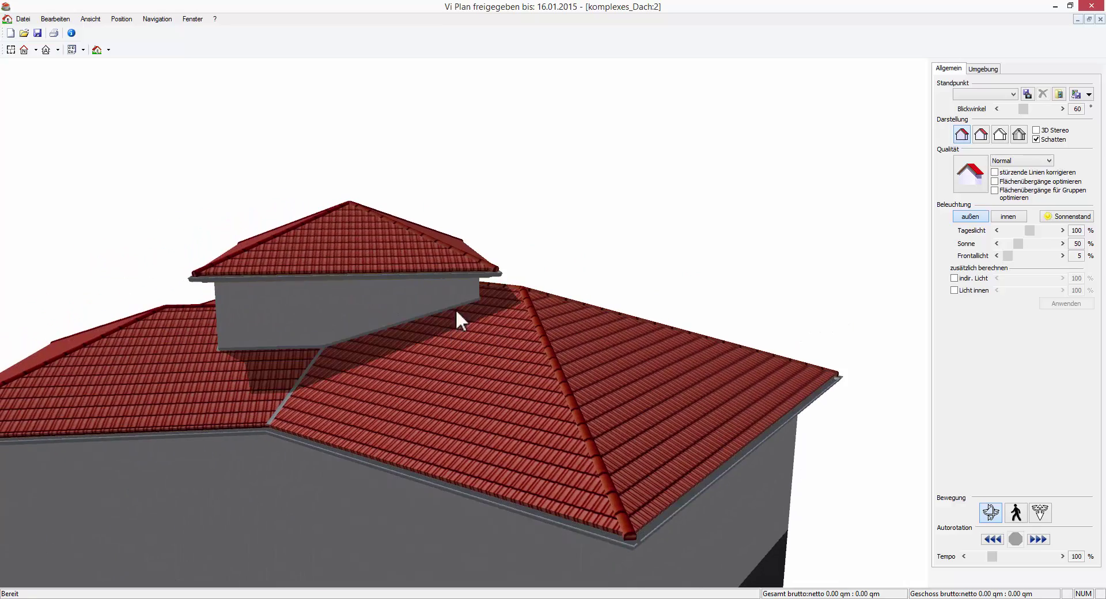
left_click_drag(322, 272, 423, 276)
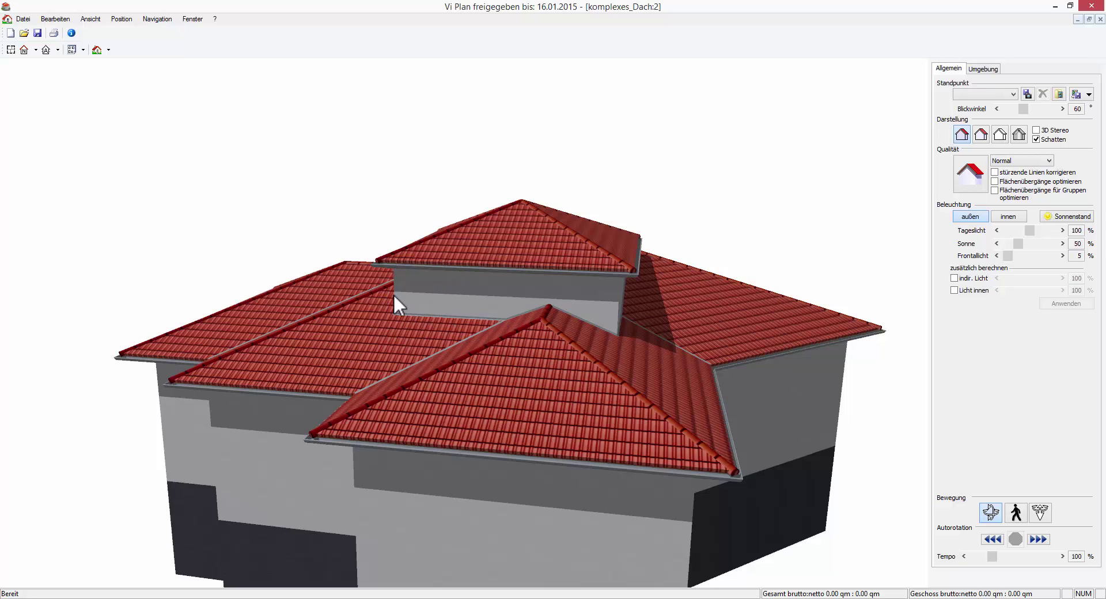
mouse_move(393, 292)
left_mouse_down()
mouse_move(556, 306)
mouse_move(804, 294)
left_mouse_up()
left_click_drag(368, 341, 430, 338)
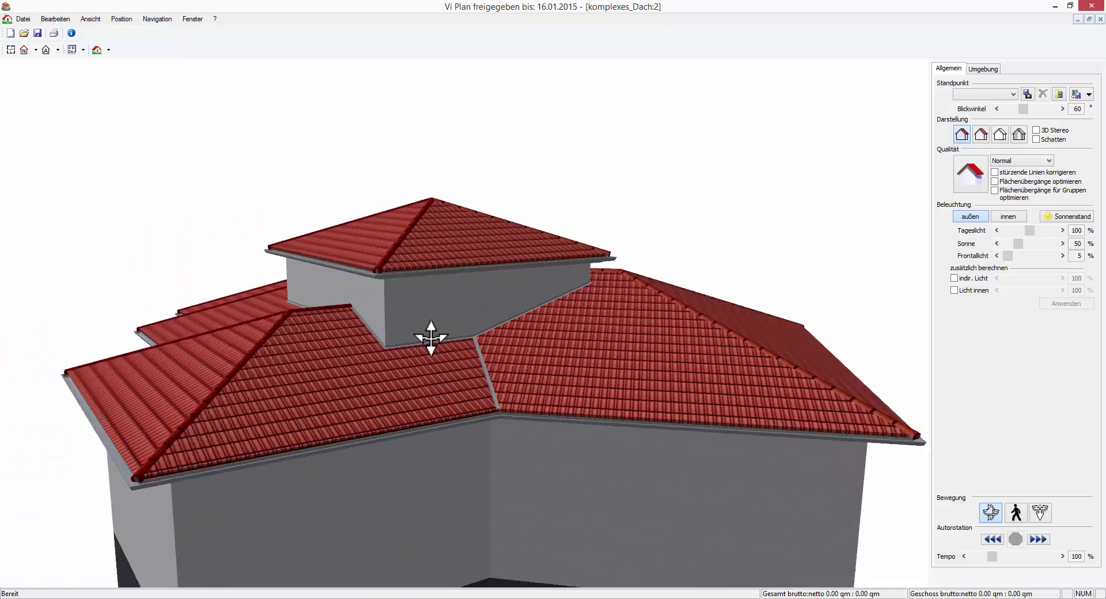